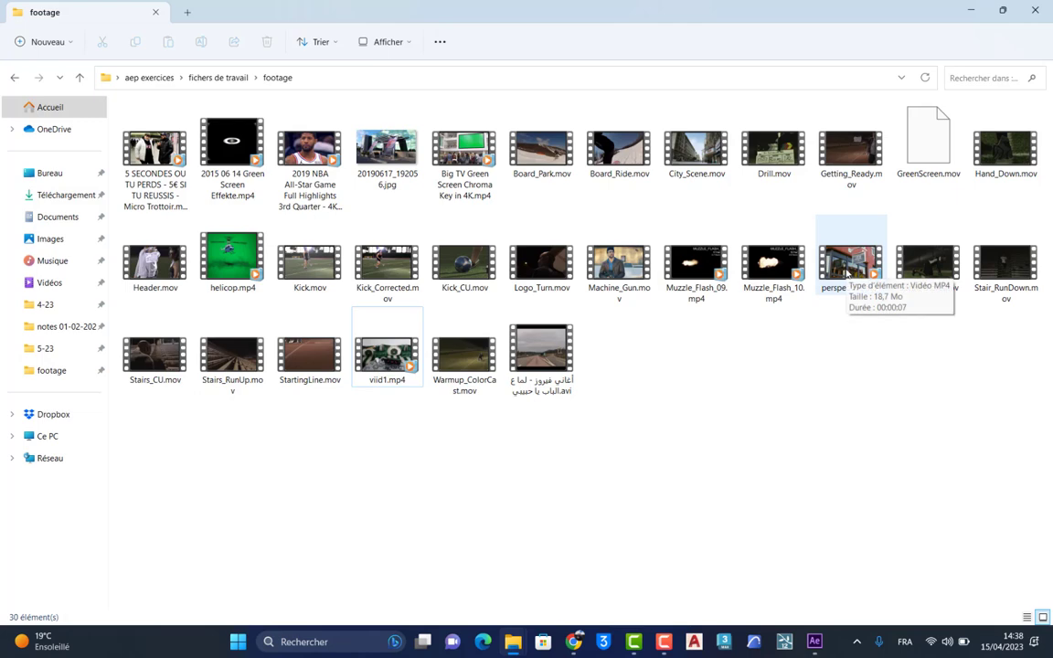
# - Import perspective.mp4 from the footage folder into the project and create a new composition from it
pyautogui.moveTo(847, 275); pyautogui.dragTo(99, 280)
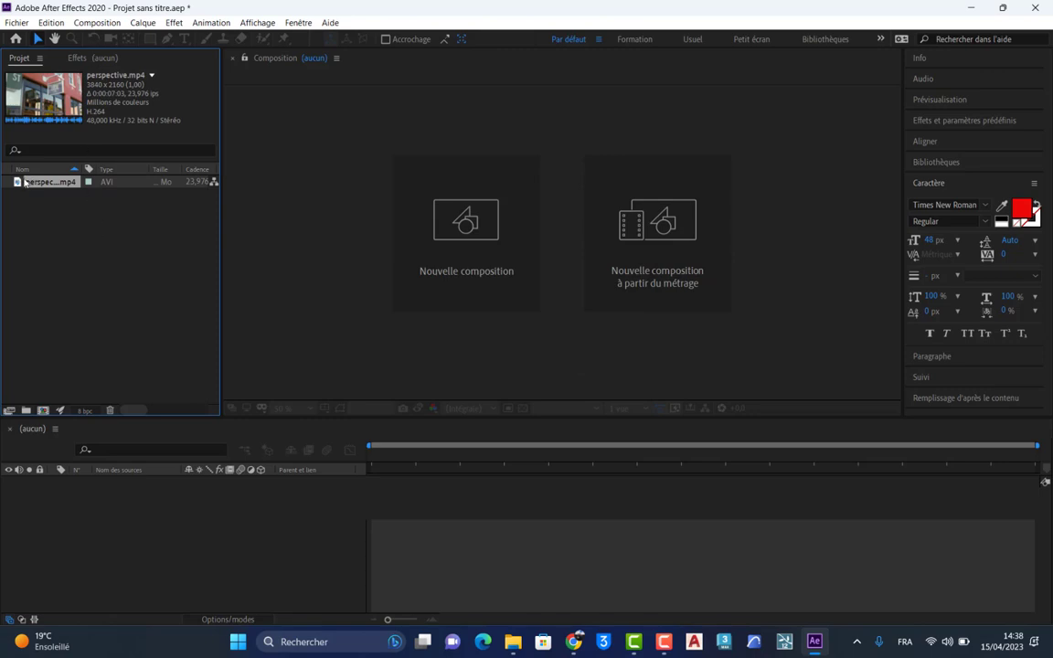
pyautogui.moveTo(18, 182); pyautogui.dragTo(43, 409)
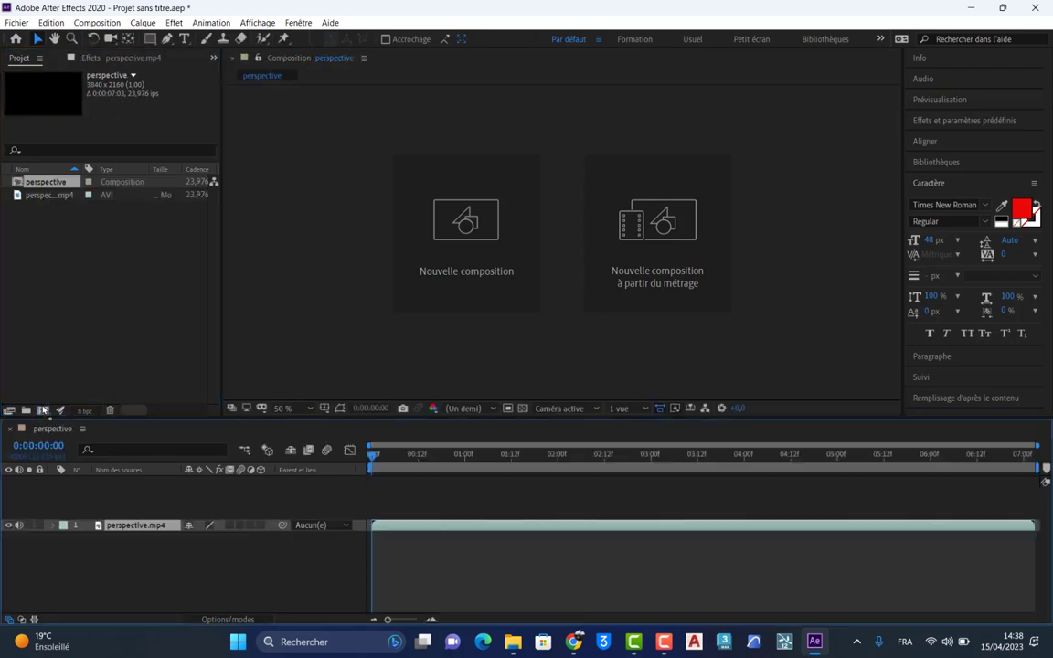
pyautogui.scroll(-2, 585, 233)
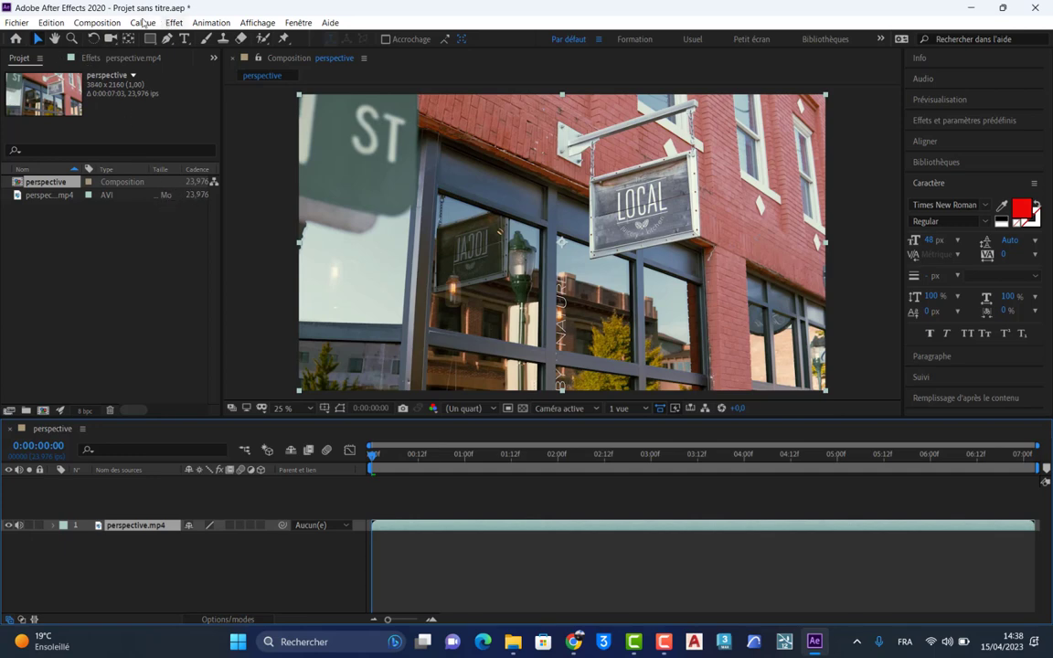
# - Review the perspective composition's settings and leave them without editing
pyautogui.click(99, 24)
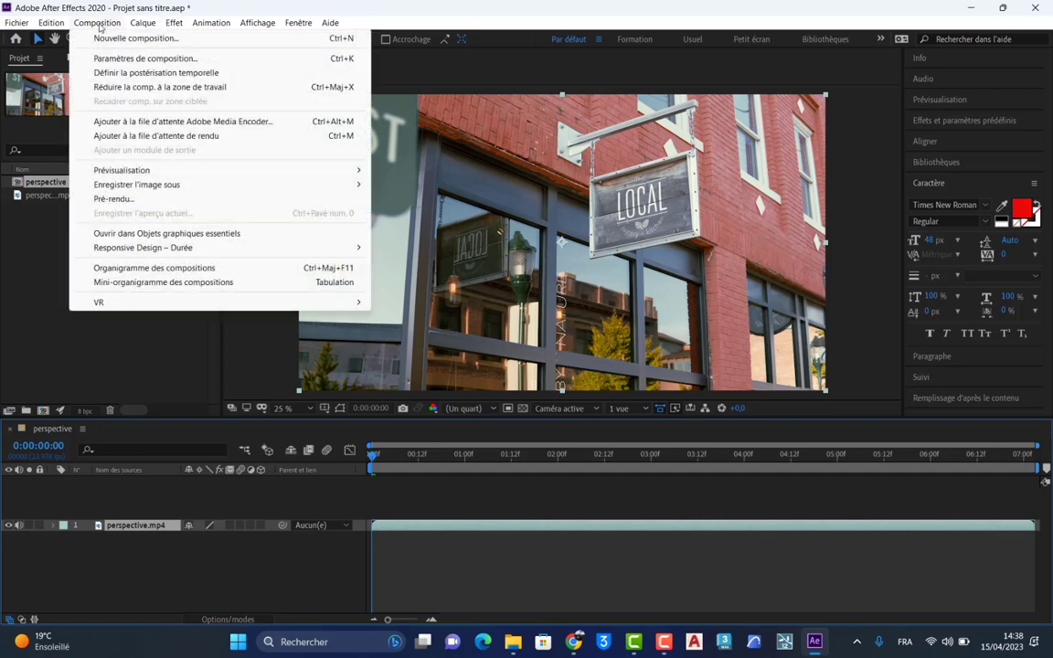
pyautogui.click(137, 58)
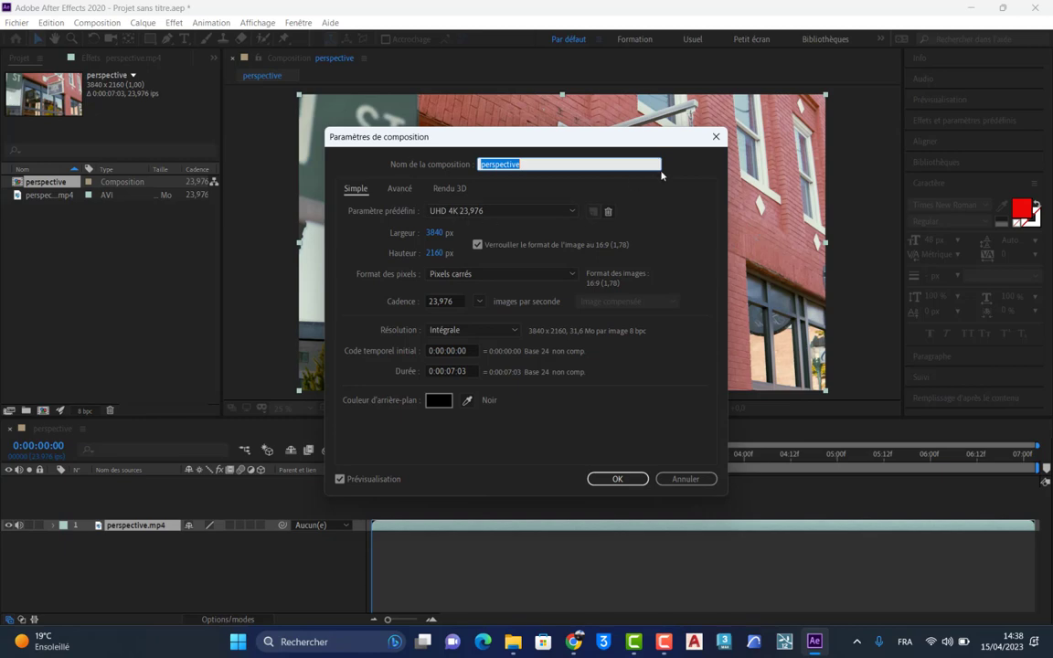
pyautogui.click(716, 136)
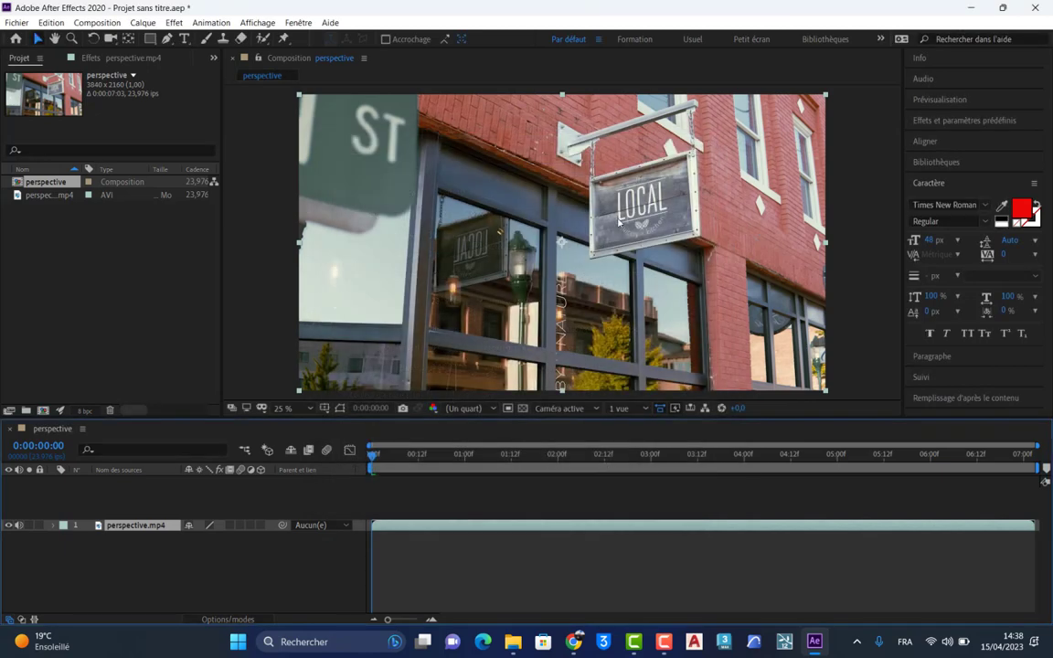
# - Preview the perspective composition from the start and stop the playback
pyautogui.press(',')
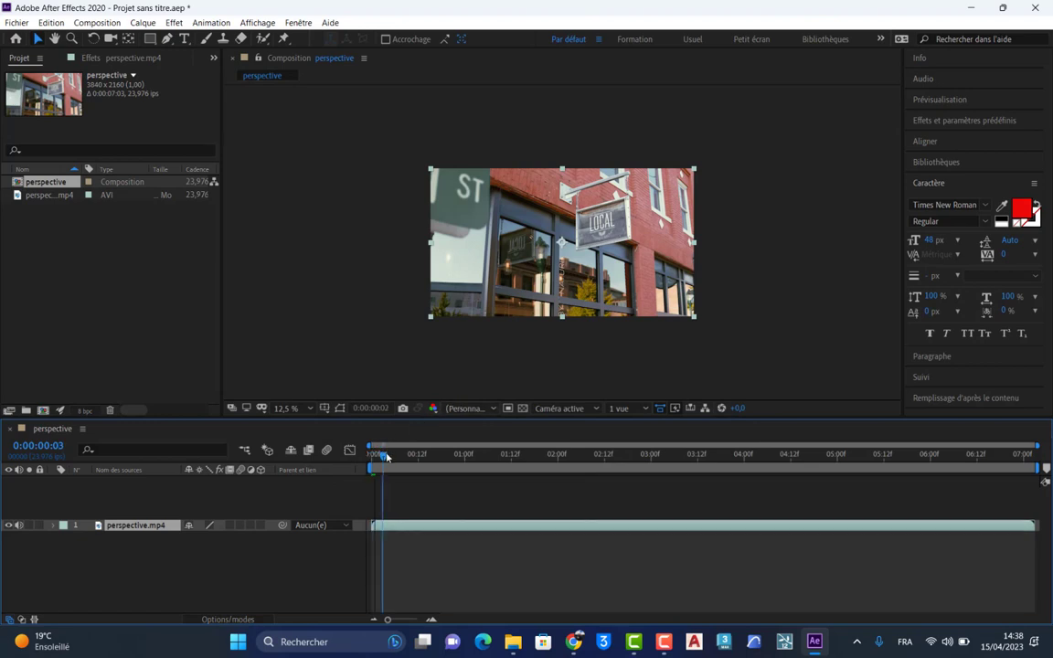
pyautogui.click(953, 121)
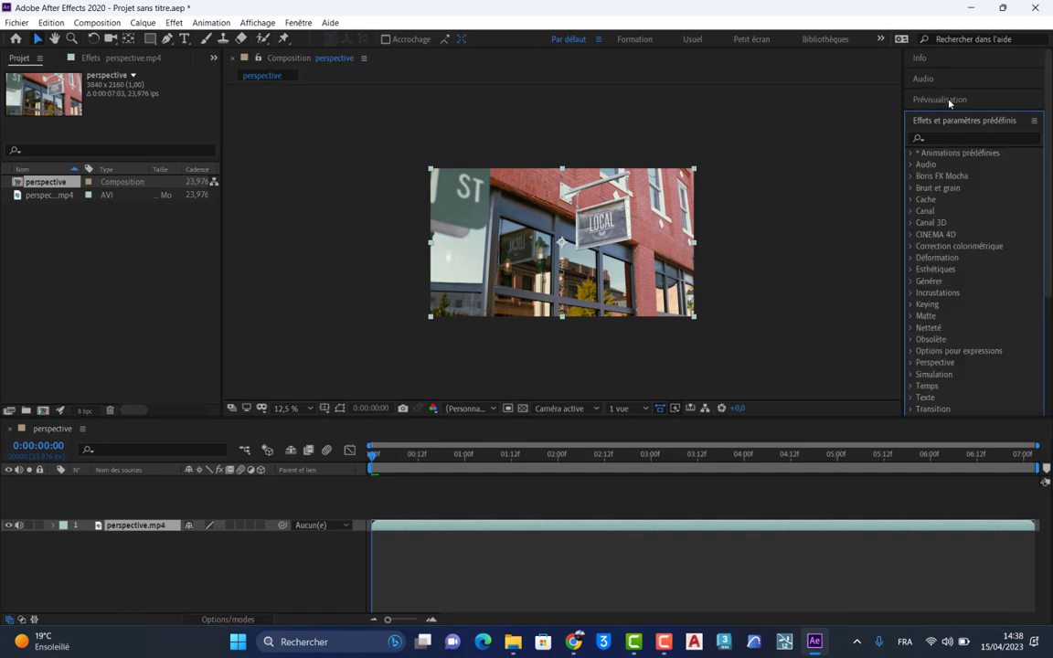
pyautogui.click(950, 100)
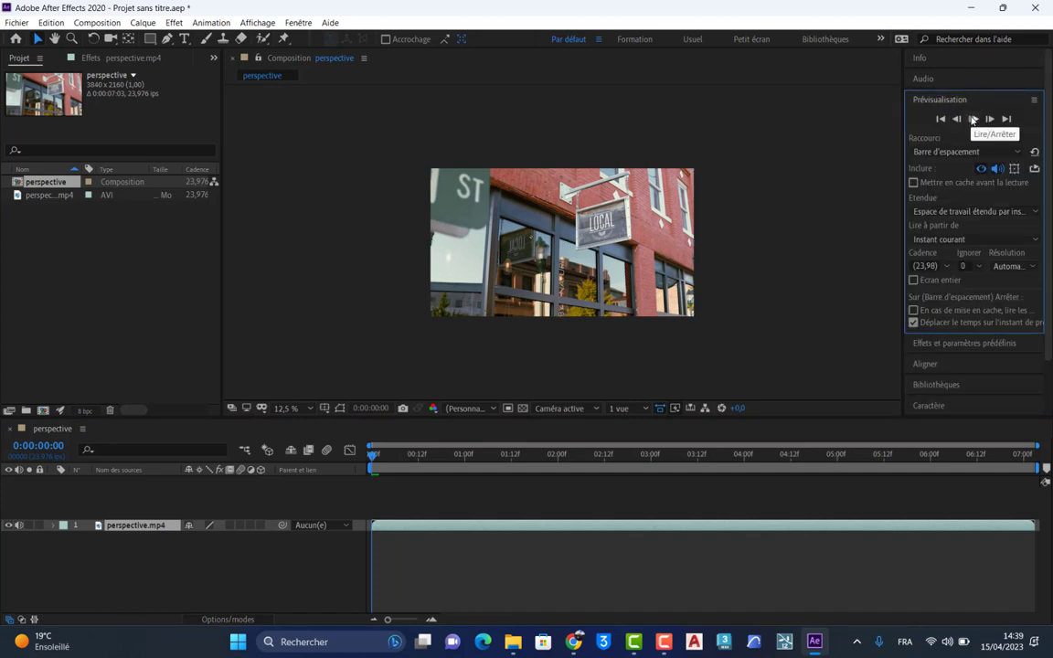
pyautogui.click(973, 118)
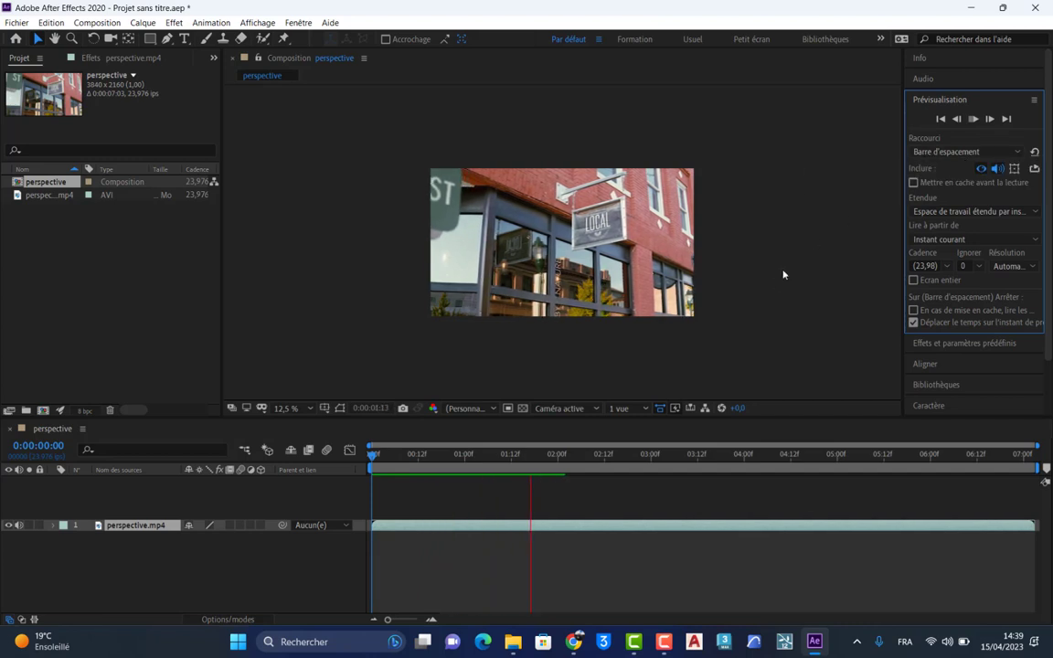
pyautogui.click(692, 362)
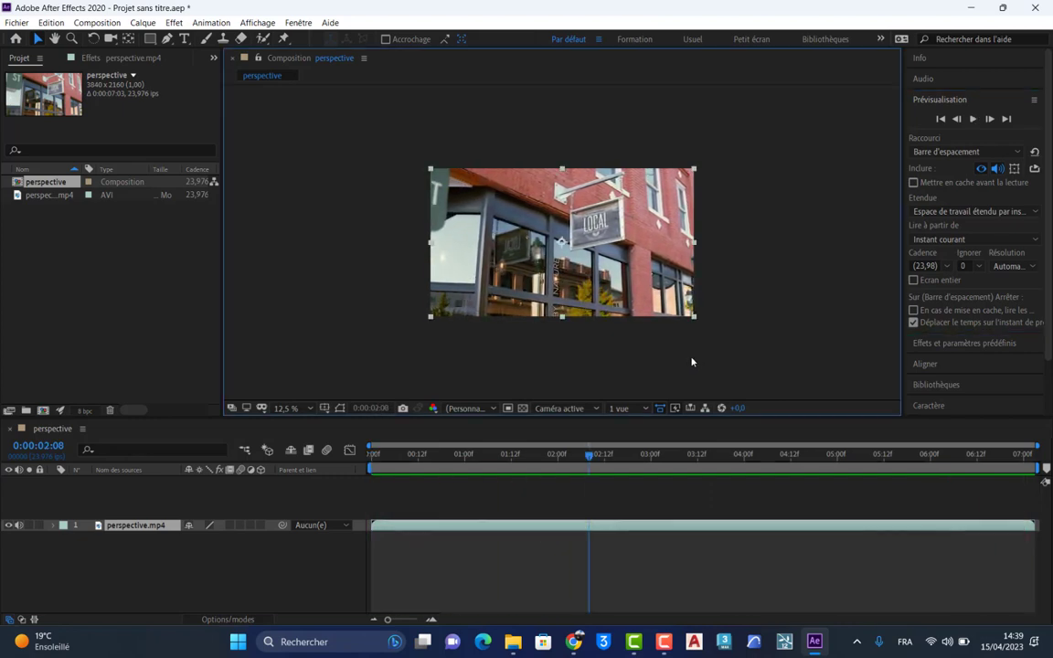
# - Bring up motion tracking for the perspective.mp4 layer and run the 3D camera tracker on it
pyautogui.click(143, 23)
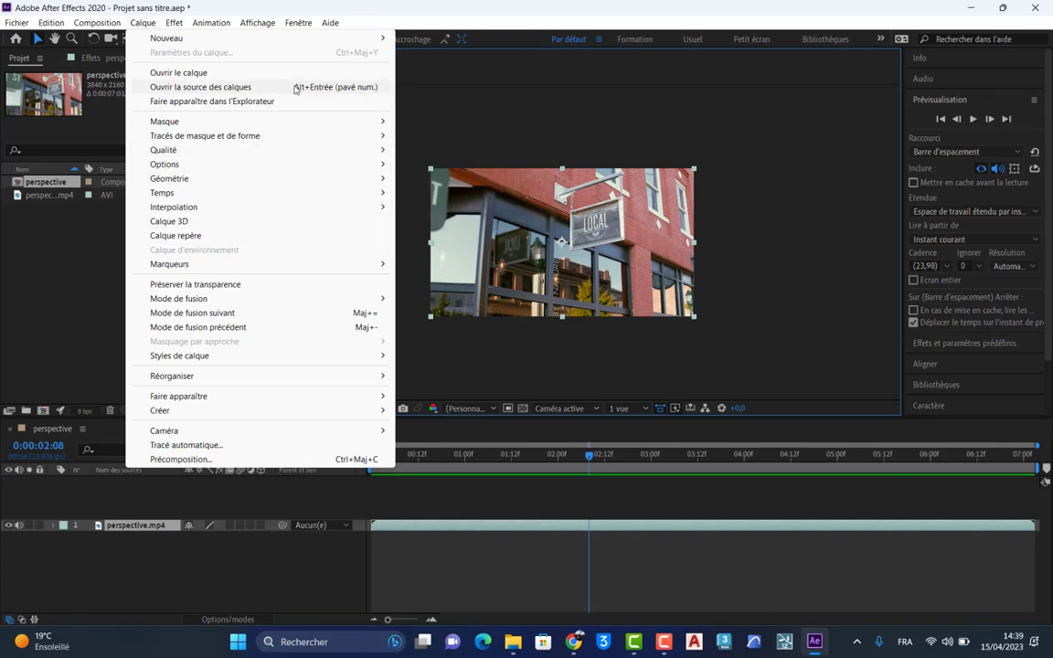
pyautogui.moveTo(217, 29)
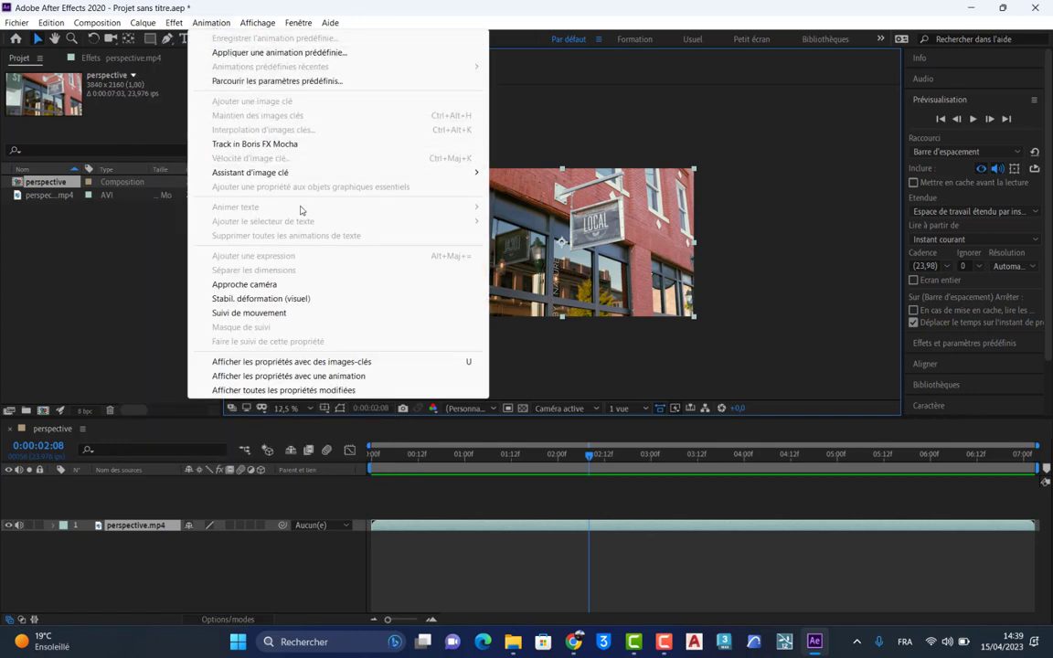
pyautogui.click(275, 313)
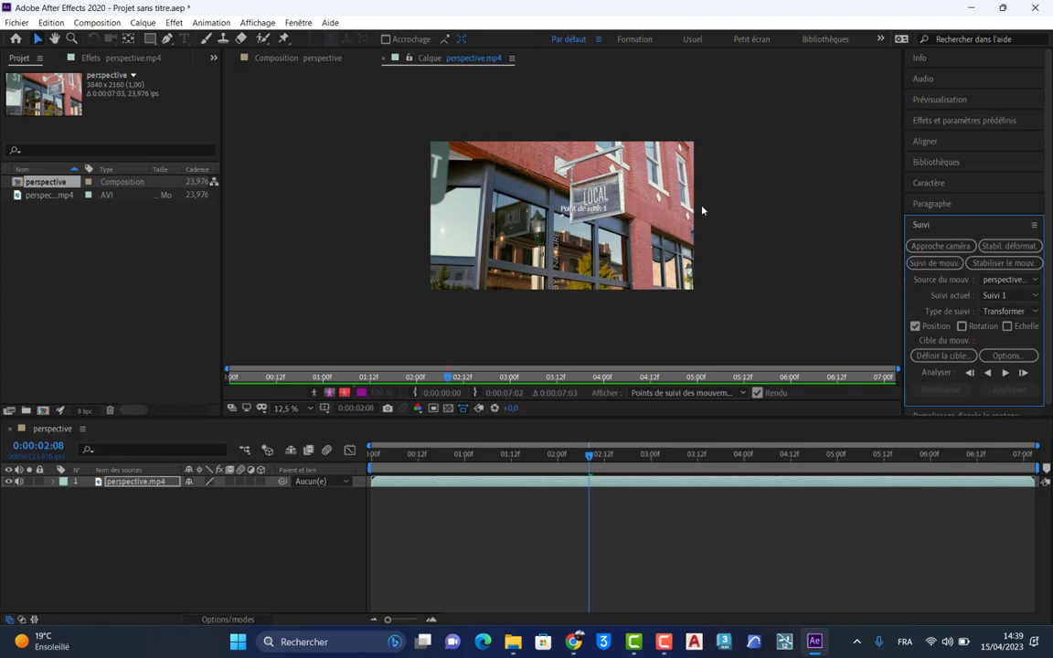
pyautogui.press('.')
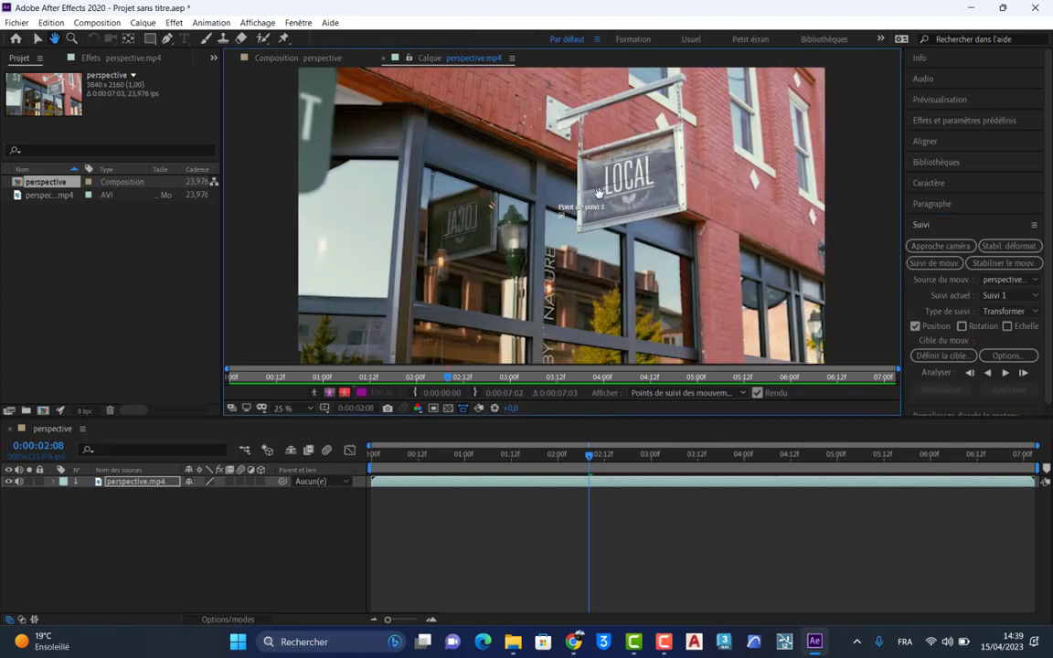
pyautogui.moveTo(614, 208); pyautogui.dragTo(552, 200)
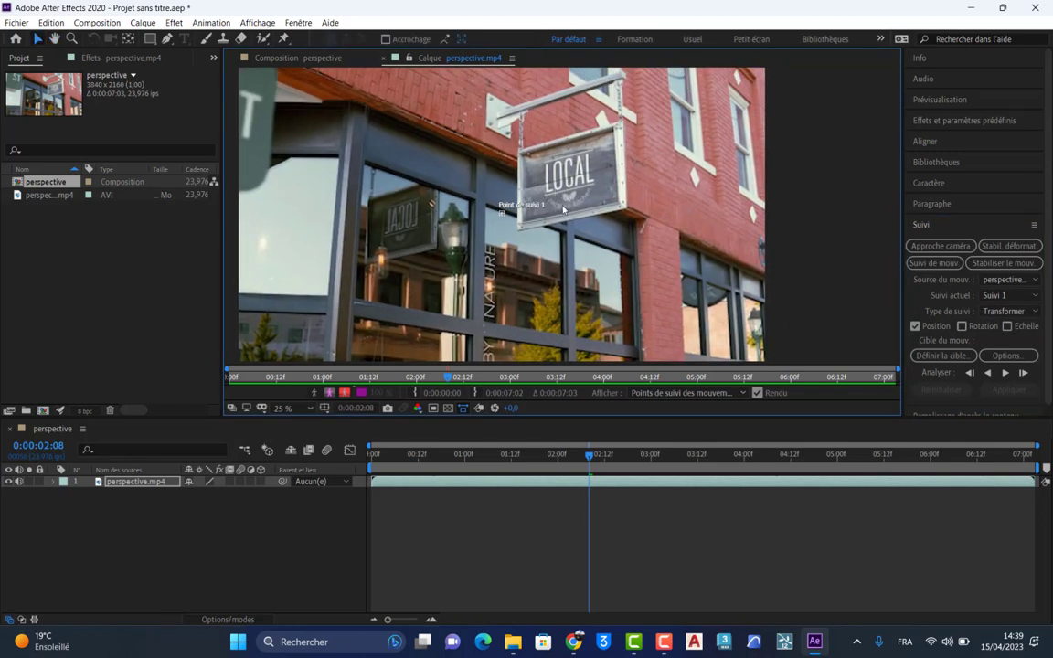
pyautogui.click(973, 247)
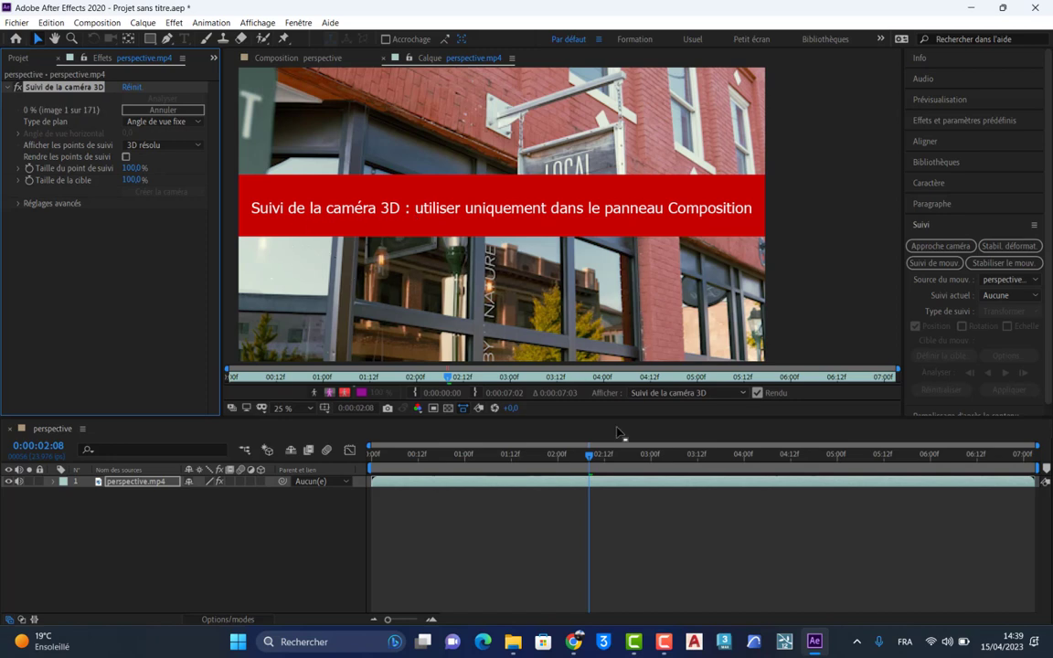
pyautogui.moveTo(814, 634)
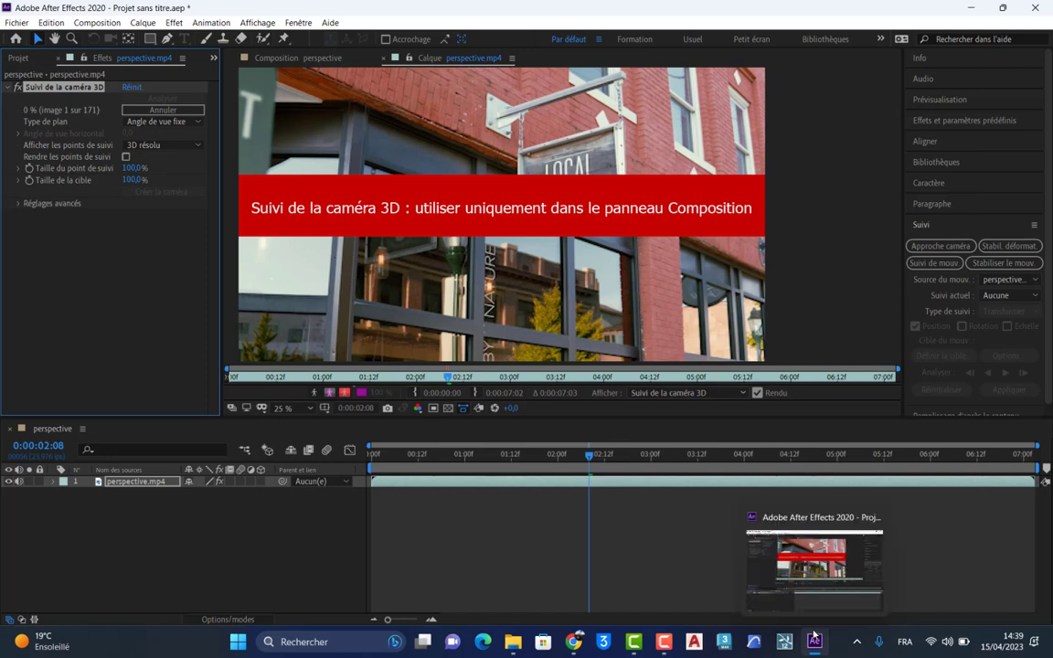
pyautogui.click(664, 642)
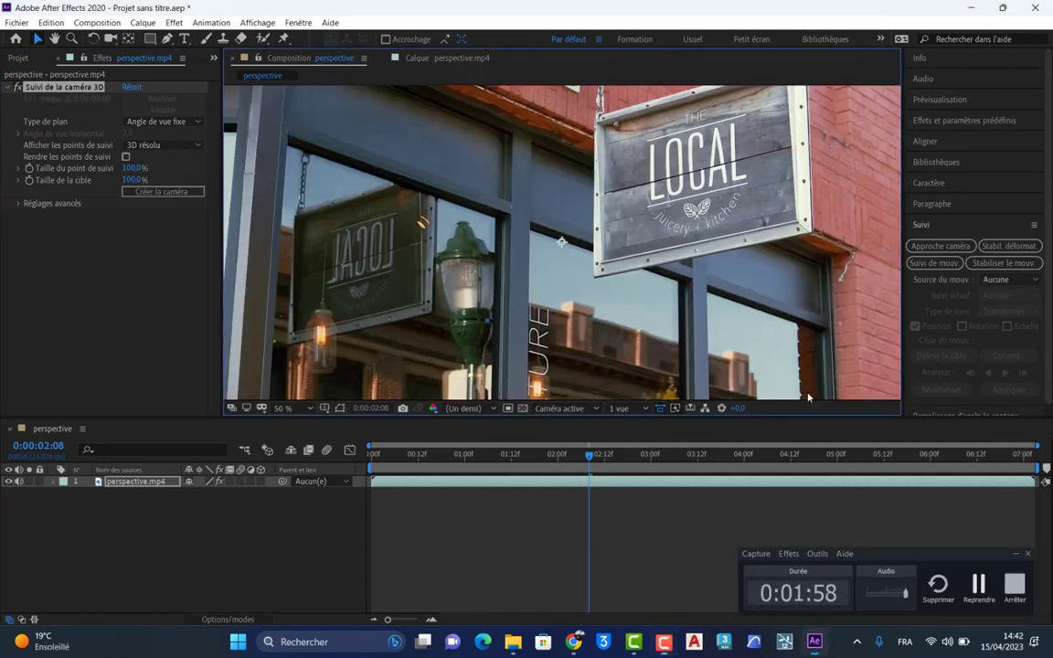
# - Create a text layer and camera from the track points at the window lamp below the reflected LOCAL sign
pyautogui.click(457, 58)
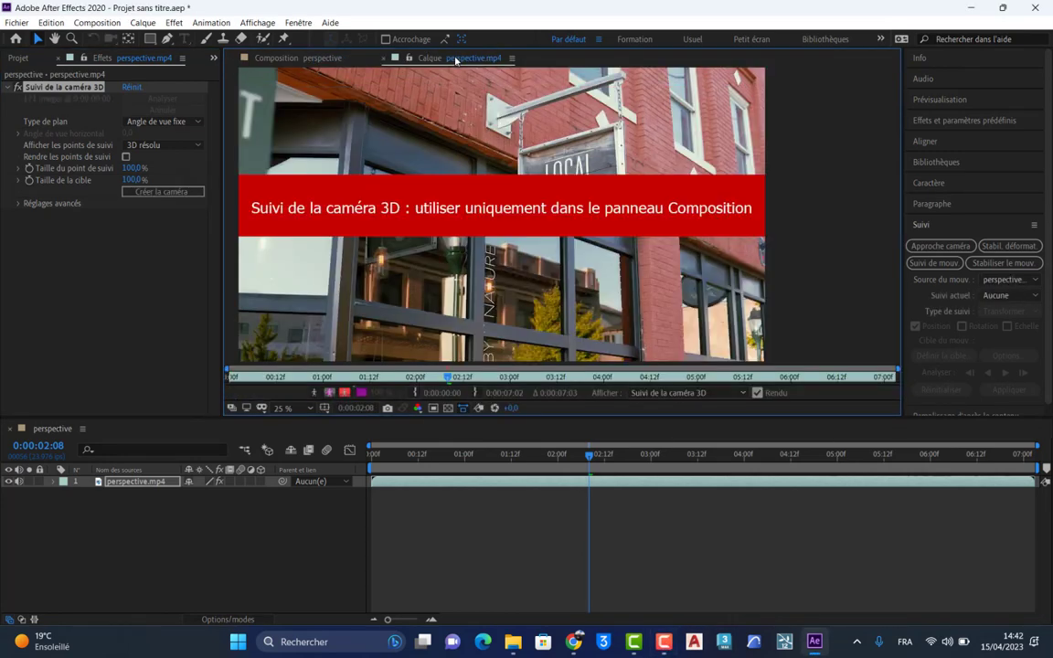
pyautogui.click(293, 59)
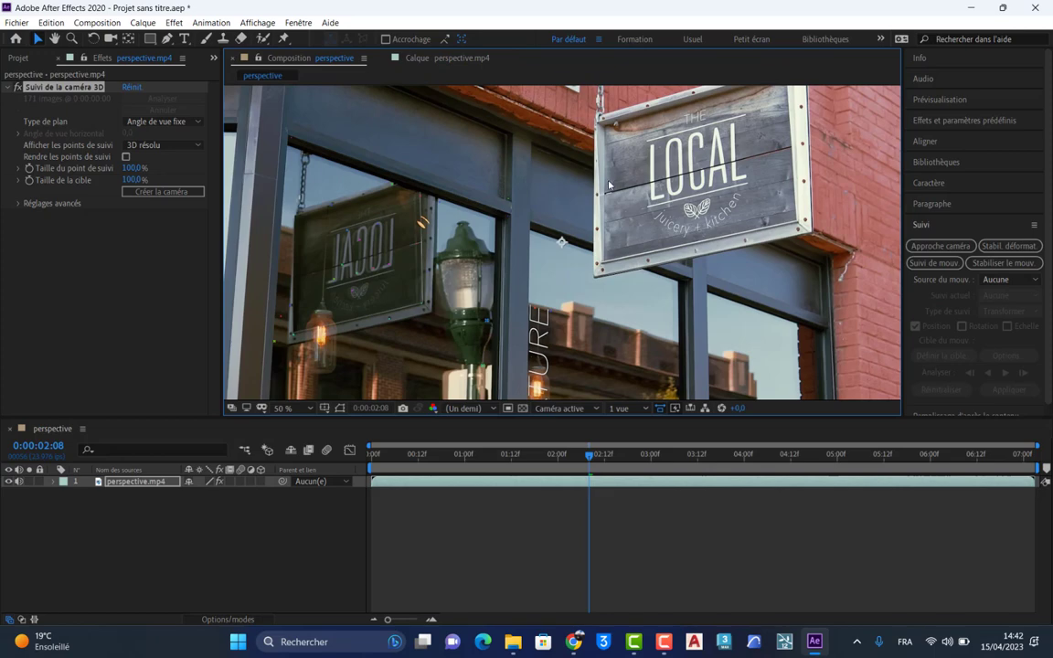
pyautogui.scroll(-4, 611, 184)
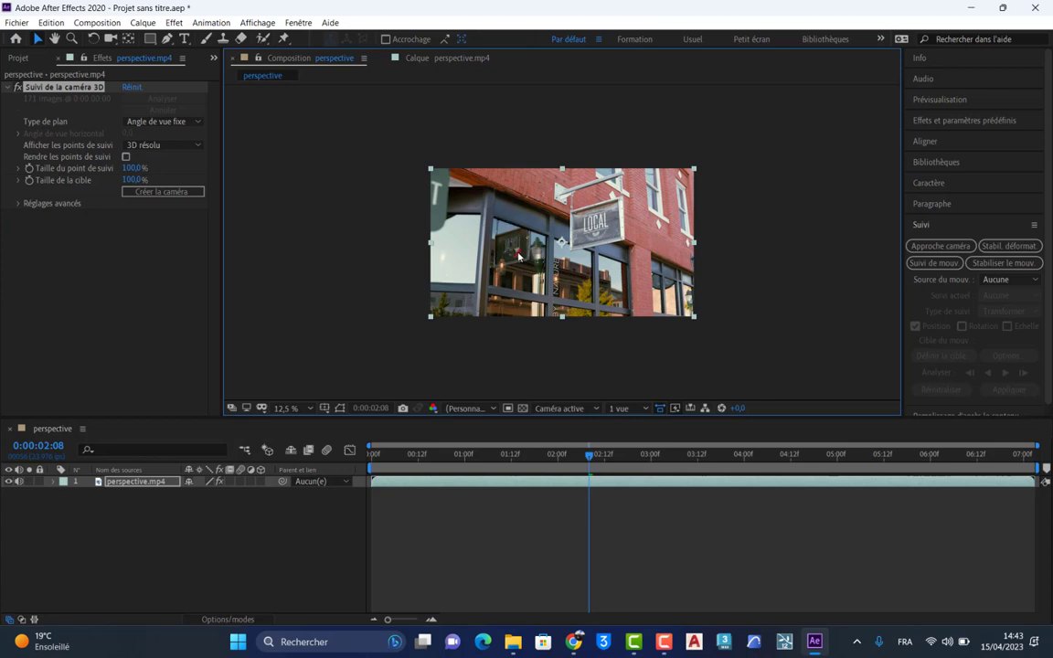
pyautogui.press('.')
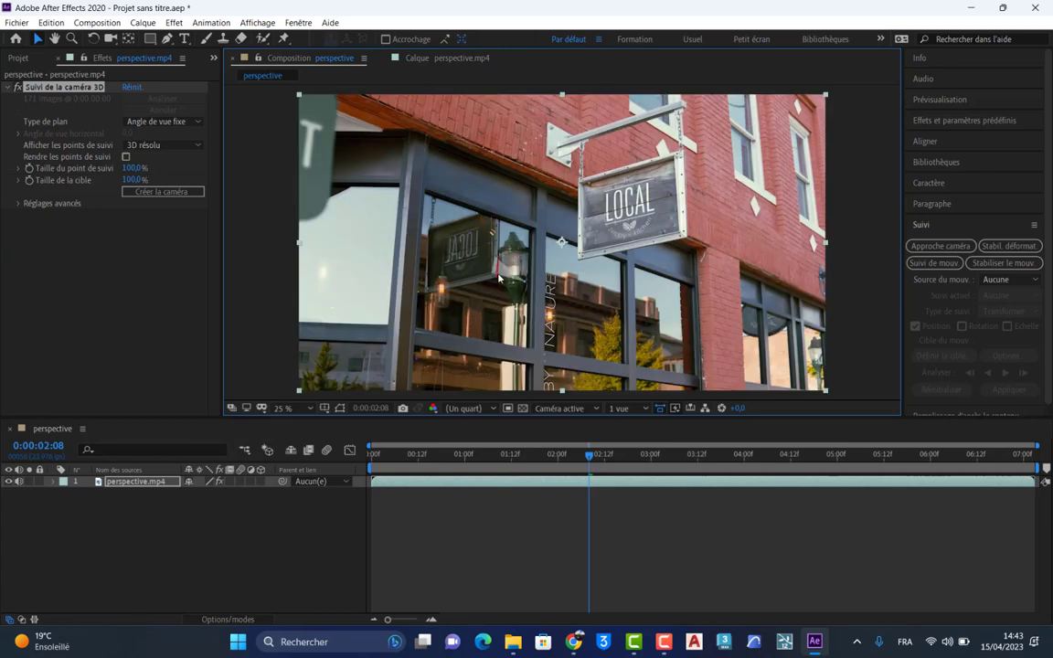
pyautogui.rightClick(448, 282)
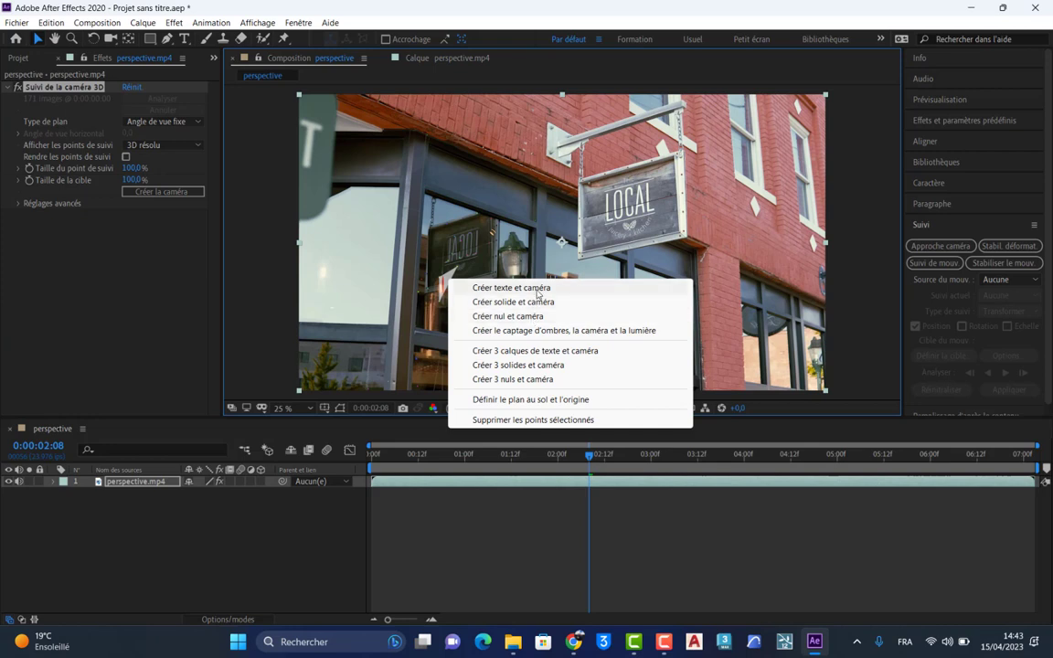
pyautogui.click(538, 289)
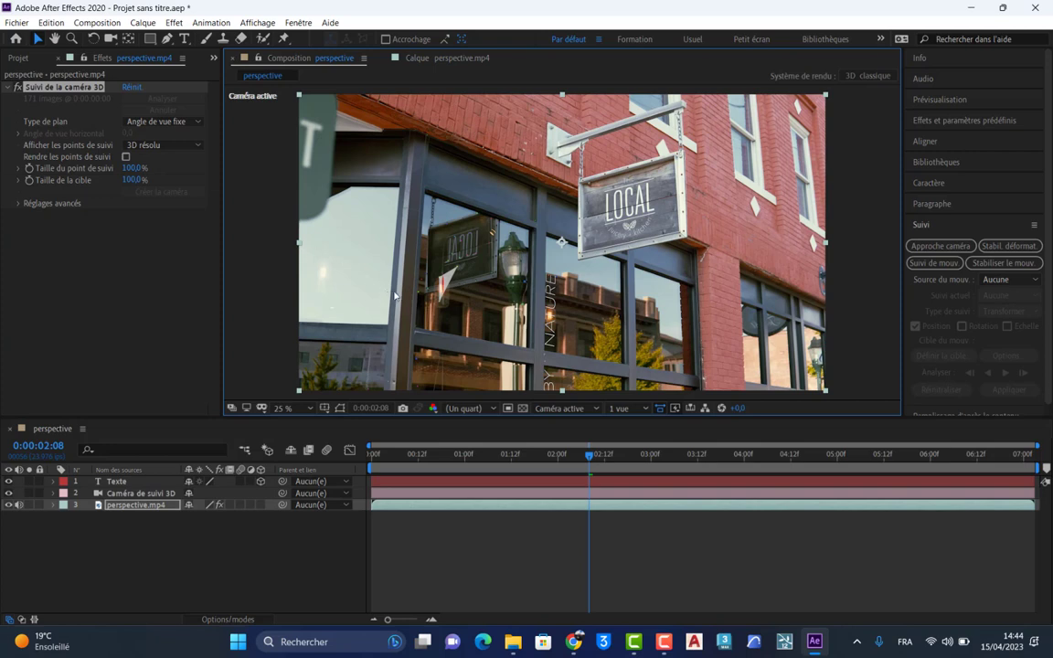
# - Select the Texte layer and start editing its text
pyautogui.press('h')
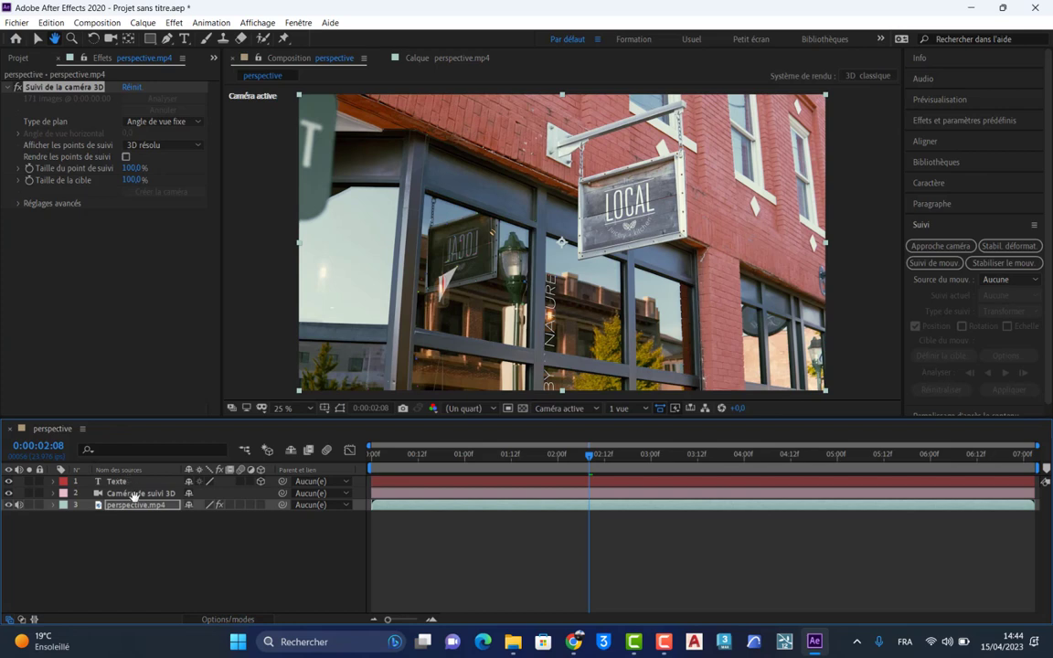
pyautogui.click(37, 39)
pyautogui.click(126, 483)
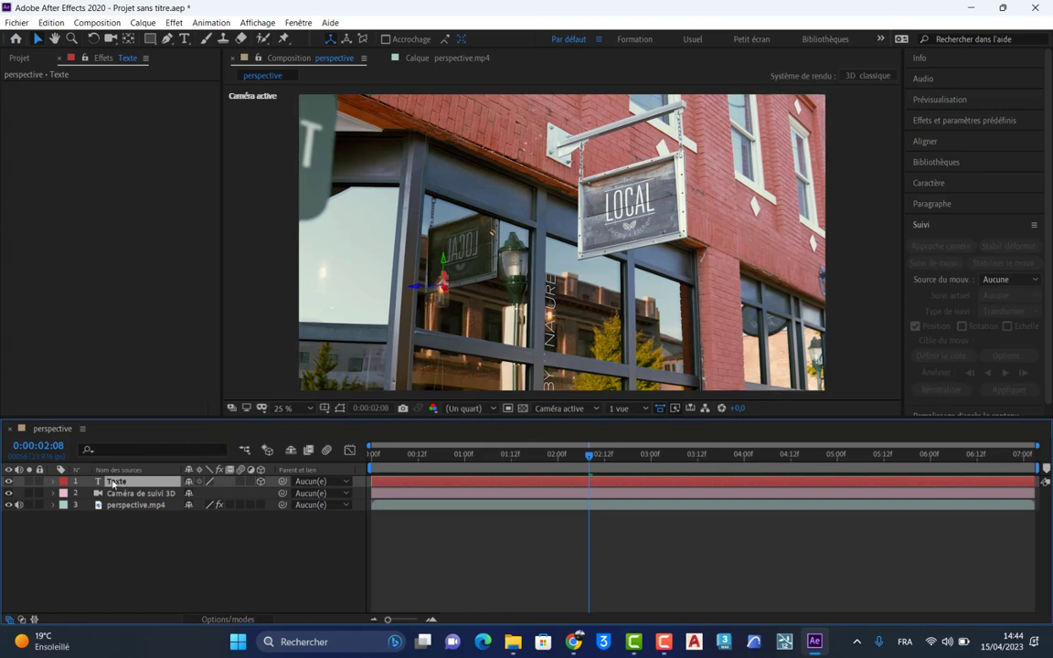
pyautogui.hotkey('ctrl', 't')
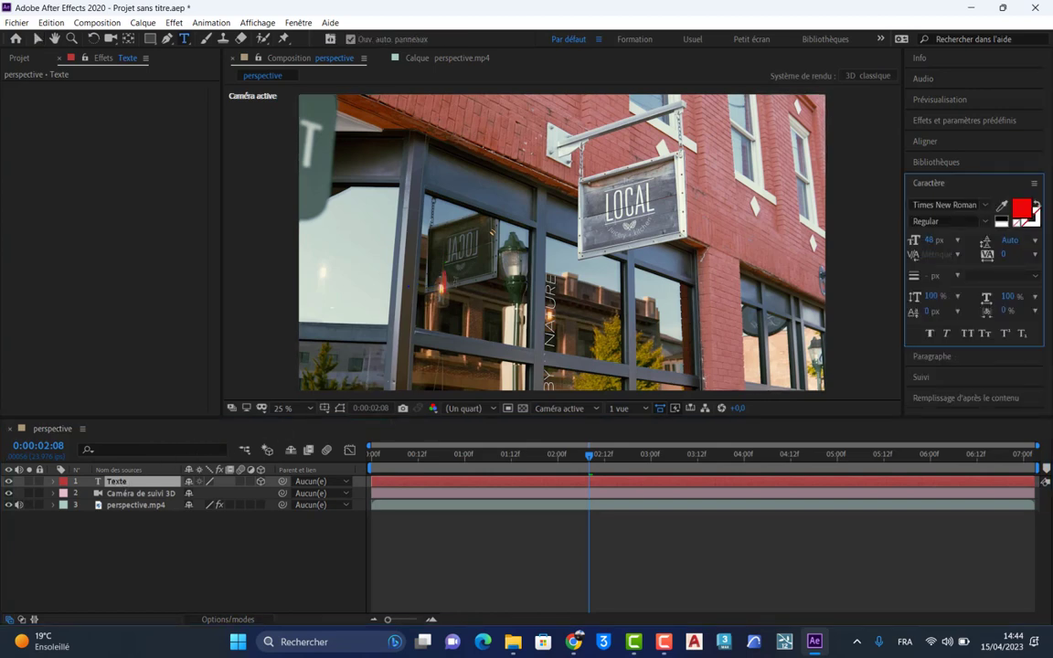
pyautogui.write('h')
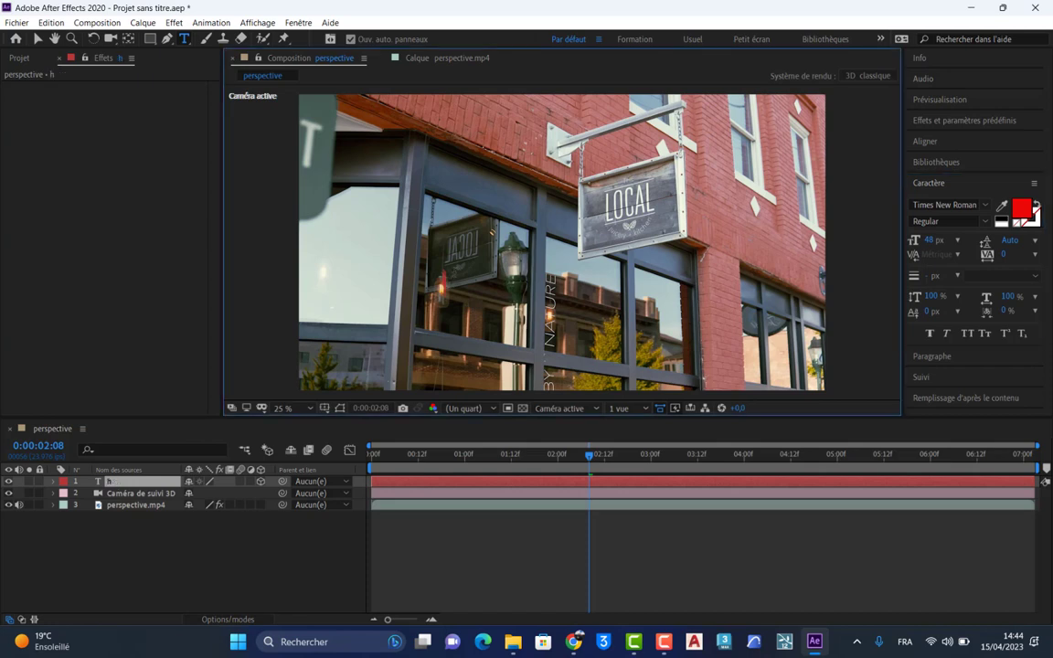
pyautogui.write('hhhhhhhhhhhhh')
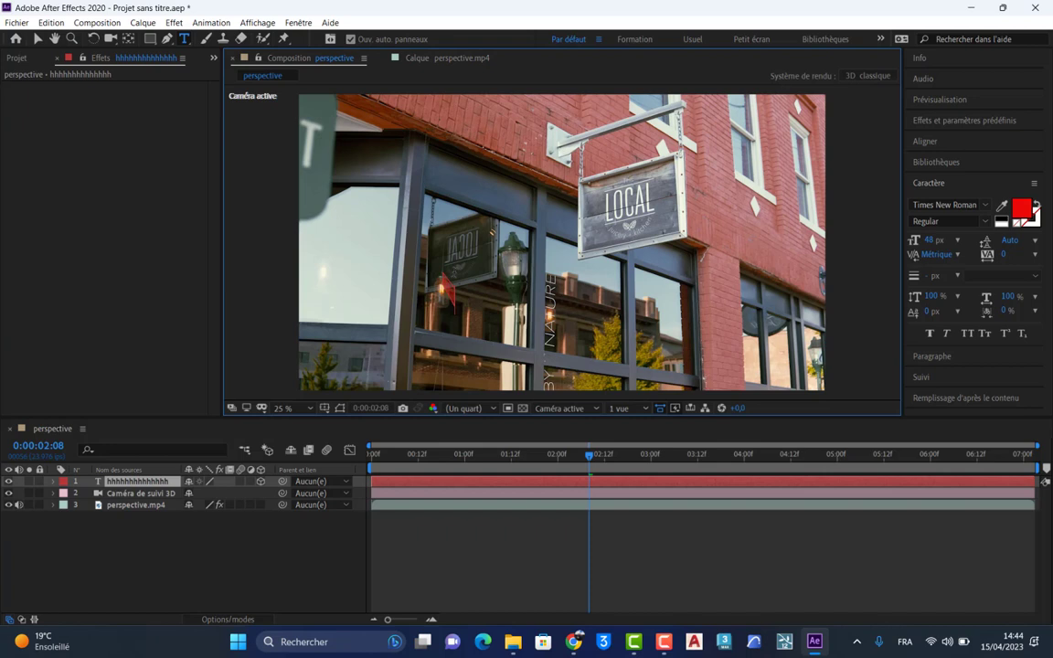
pyautogui.press('BackSpace')
pyautogui.press('BackSpace')
pyautogui.press('BackSpace')
pyautogui.press('BackSpace')
pyautogui.press('BackSpace')
pyautogui.press('BackSpace')
pyautogui.press('BackSpace')
pyautogui.press('BackSpace')
pyautogui.press('BackSpace')
pyautogui.press('BackSpace')
pyautogui.press('BackSpace')
pyautogui.press('BackSpace')
pyautogui.press('BackSpace')
pyautogui.press('BackSpace')
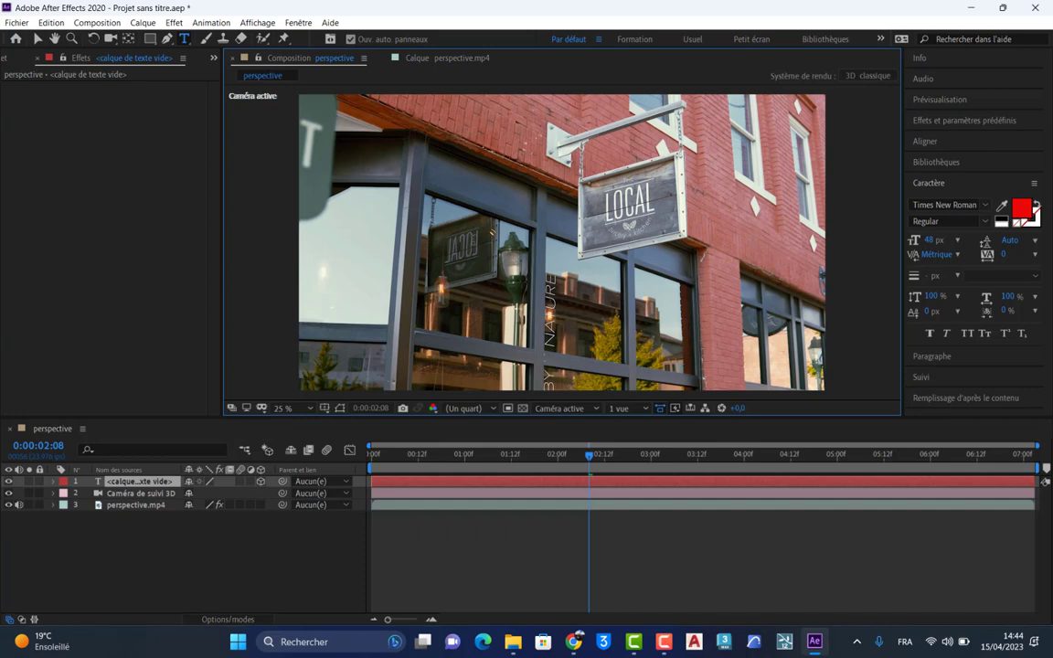
# - Enter "Votre texte" as the text layer's wording and set its font size to 180 px
pyautogui.write('Votr')
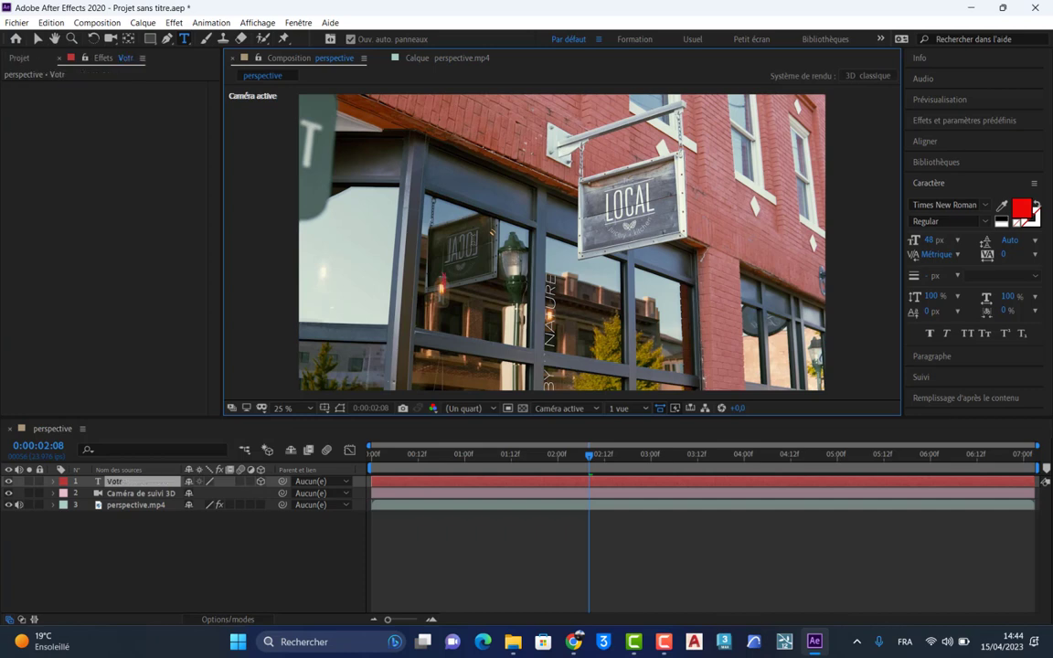
pyautogui.write('e texte')
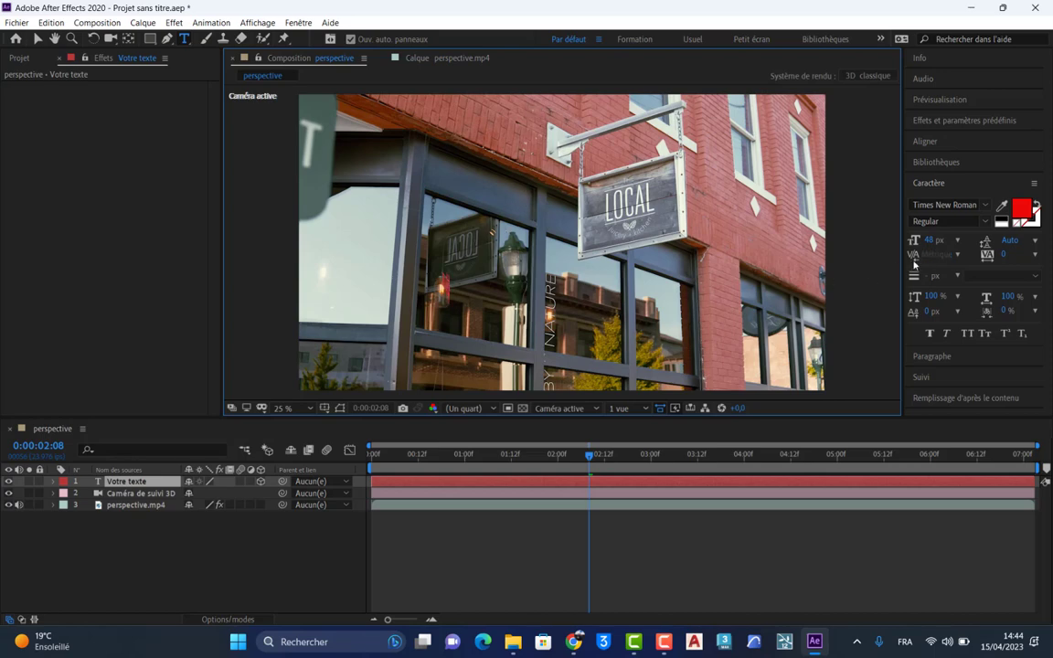
pyautogui.moveTo(933, 239); pyautogui.dragTo(1051, 239)
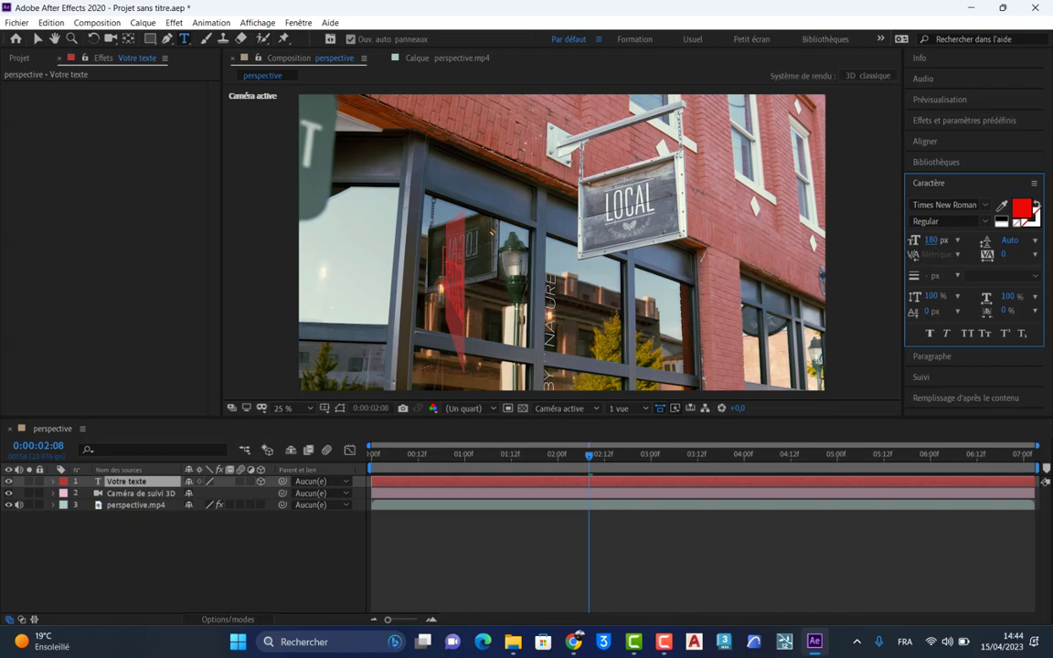
pyautogui.click(144, 529)
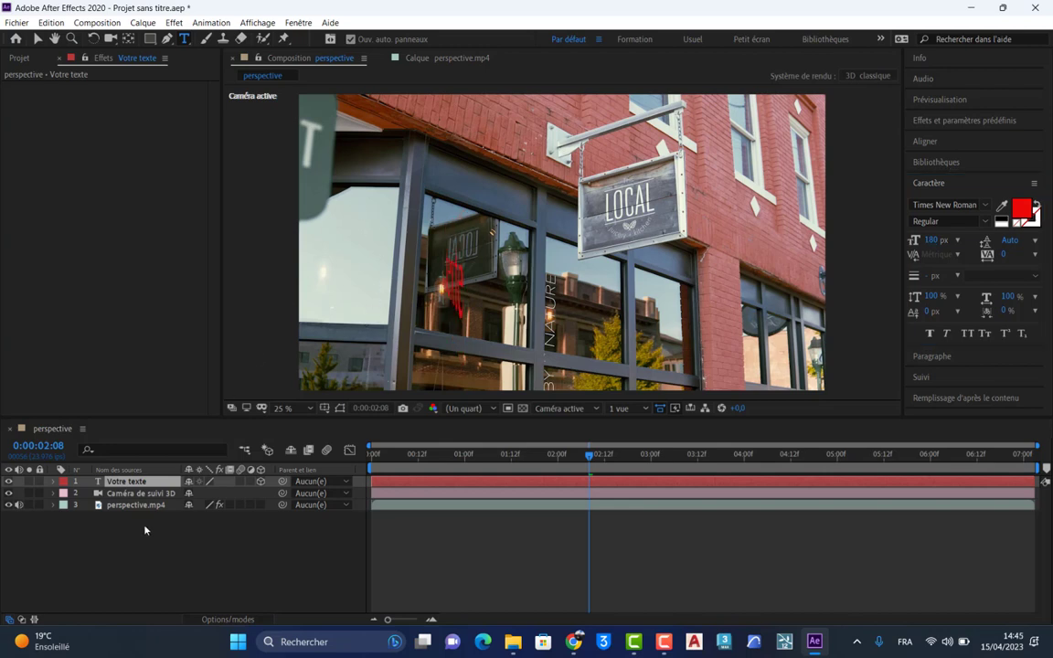
# - Rotate the Votre texte layer to X -8°, Y -99° and Z +5° so it runs along the storefront
pyautogui.click(139, 482)
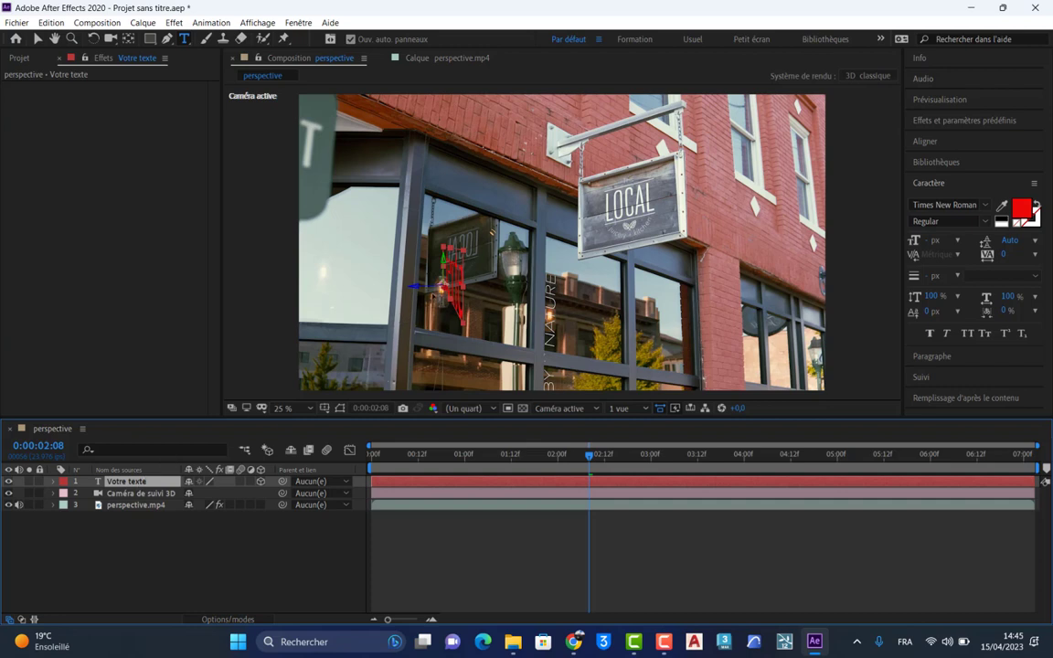
pyautogui.click(54, 482)
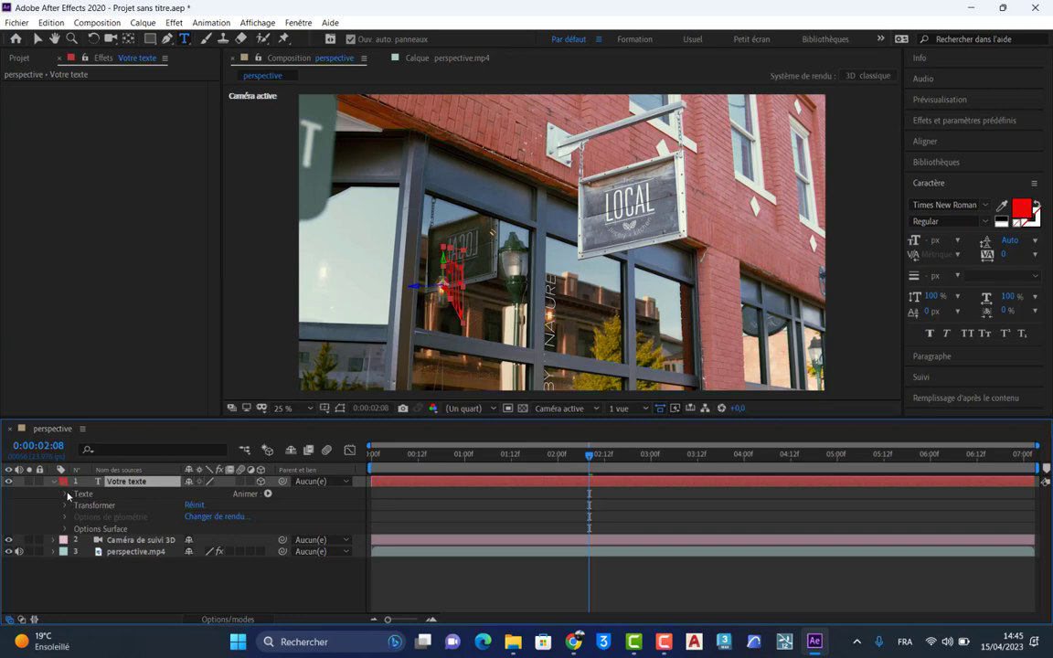
pyautogui.click(65, 506)
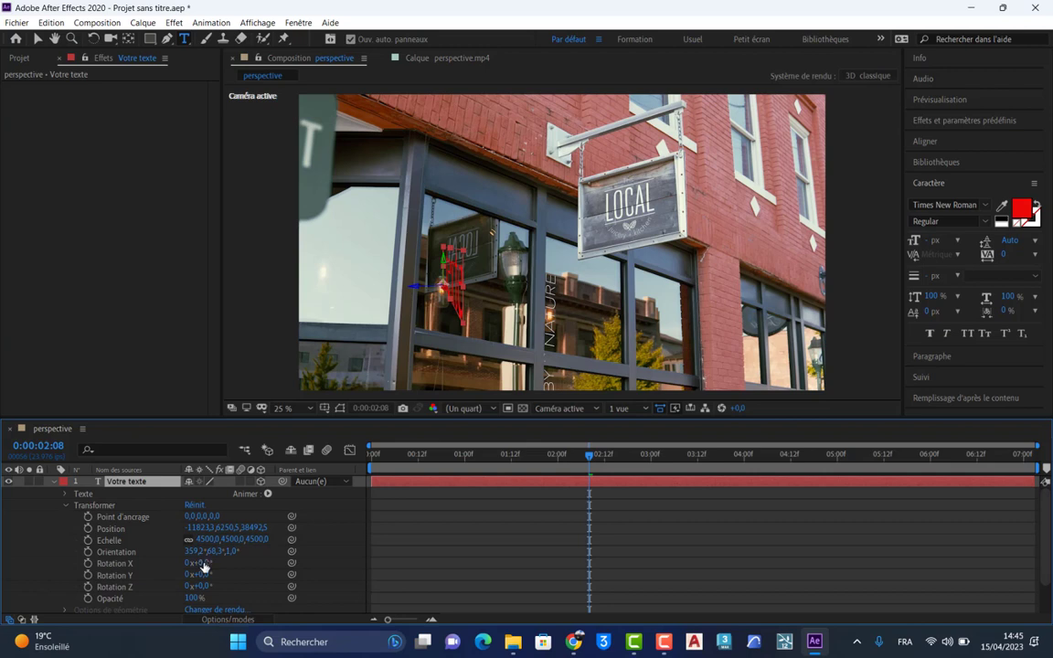
pyautogui.moveTo(199, 563); pyautogui.dragTo(139, 579)
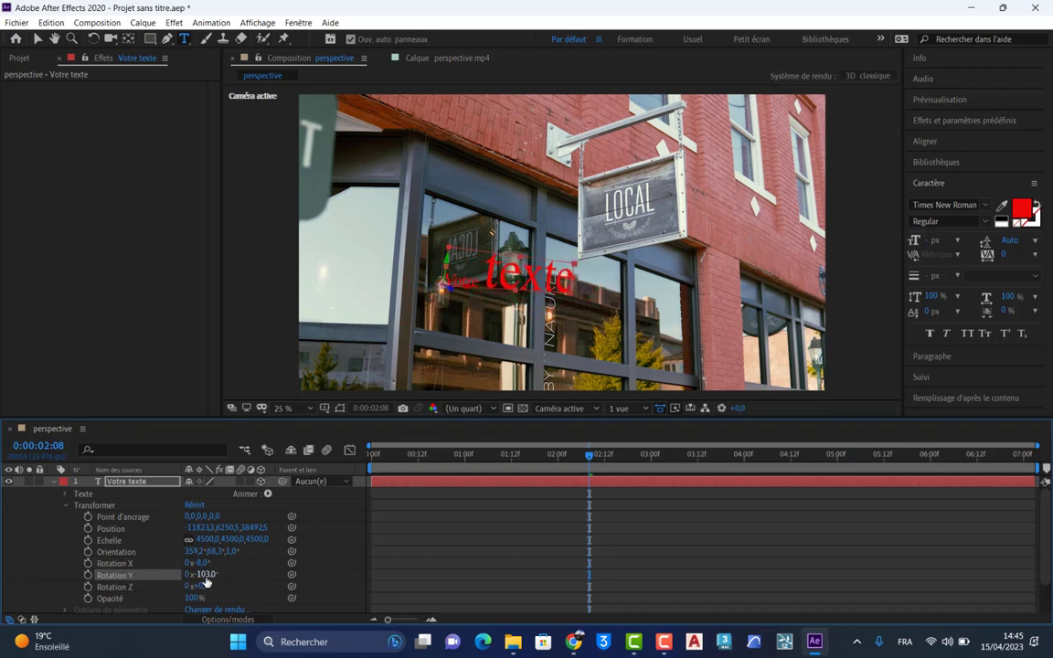
pyautogui.write('-99')
pyautogui.press('Return')
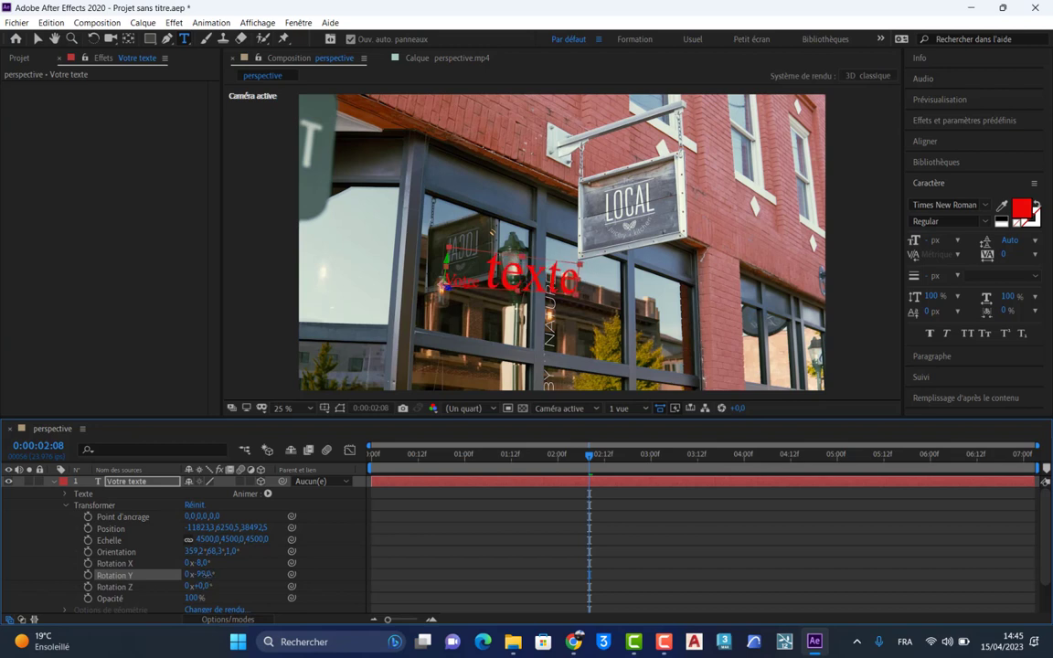
pyautogui.moveTo(199, 586); pyautogui.dragTo(206, 586)
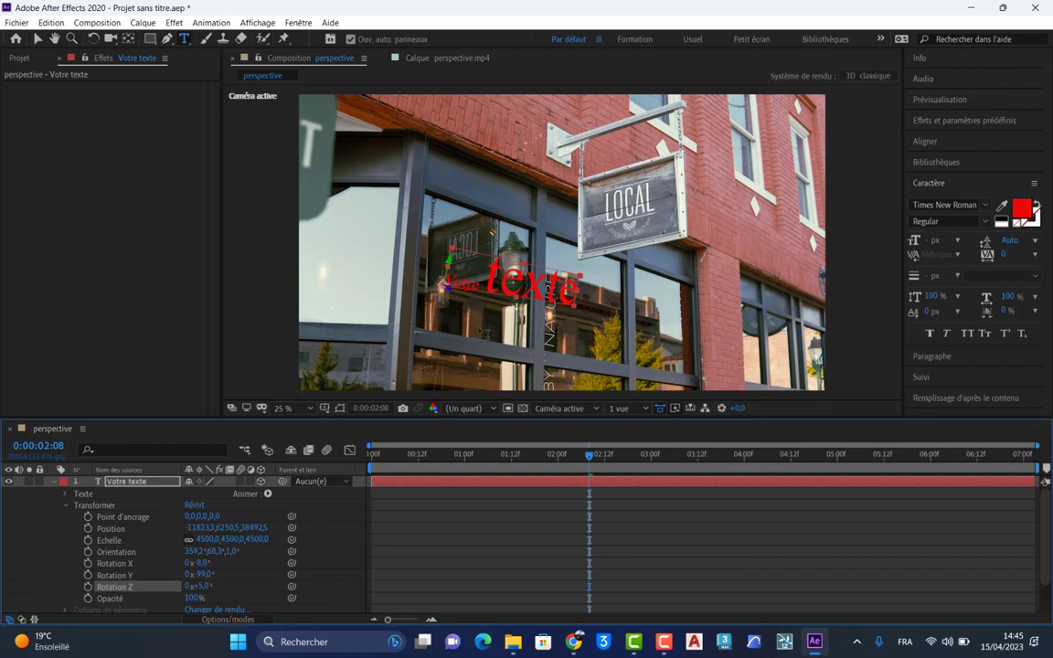
# - Fine-tune the text layer's rotation to X -9° and Y -96°, keeping Z at +5°
pyautogui.moveTo(196, 566)
pyautogui.mouseDown()
pyautogui.moveTo(185, 565)
pyautogui.moveTo(202, 573)
pyautogui.mouseUp()
pyautogui.click(200, 575)
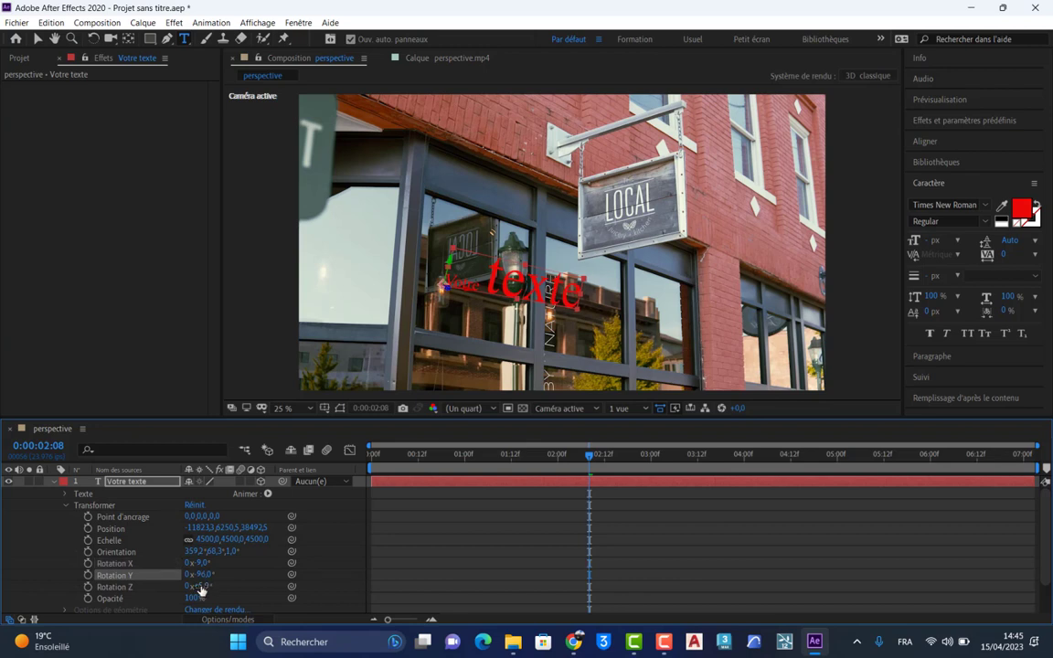
pyautogui.moveTo(195, 586); pyautogui.dragTo(196, 586)
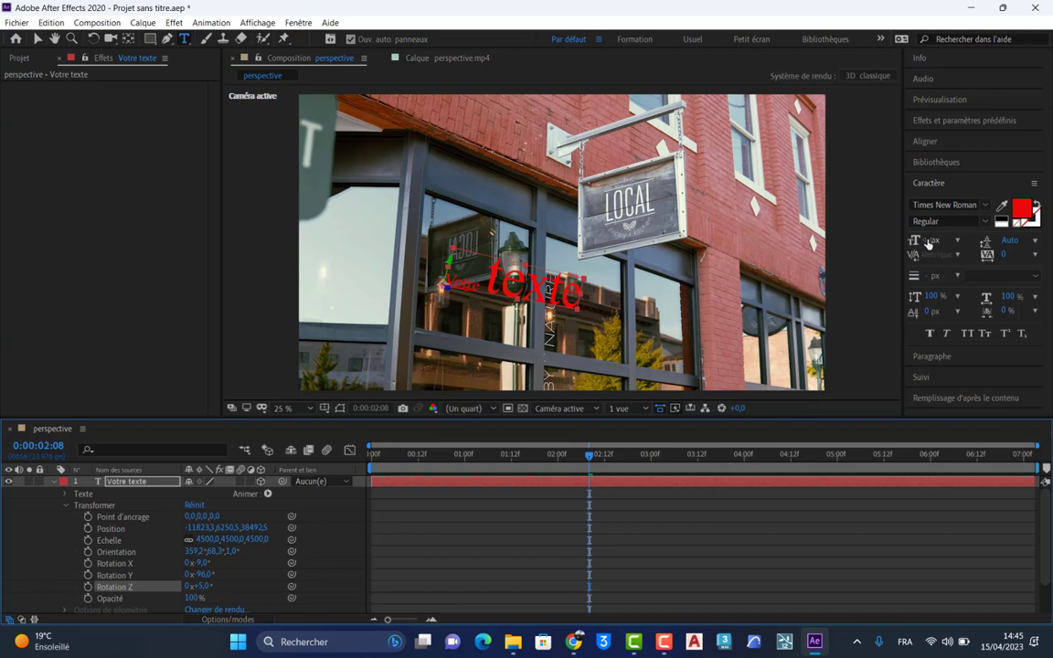
# - Set the text's font size to 96 px and move the layer to position -11844,3, 6667,5, 38296,5
pyautogui.moveTo(928, 243); pyautogui.dragTo(878, 246)
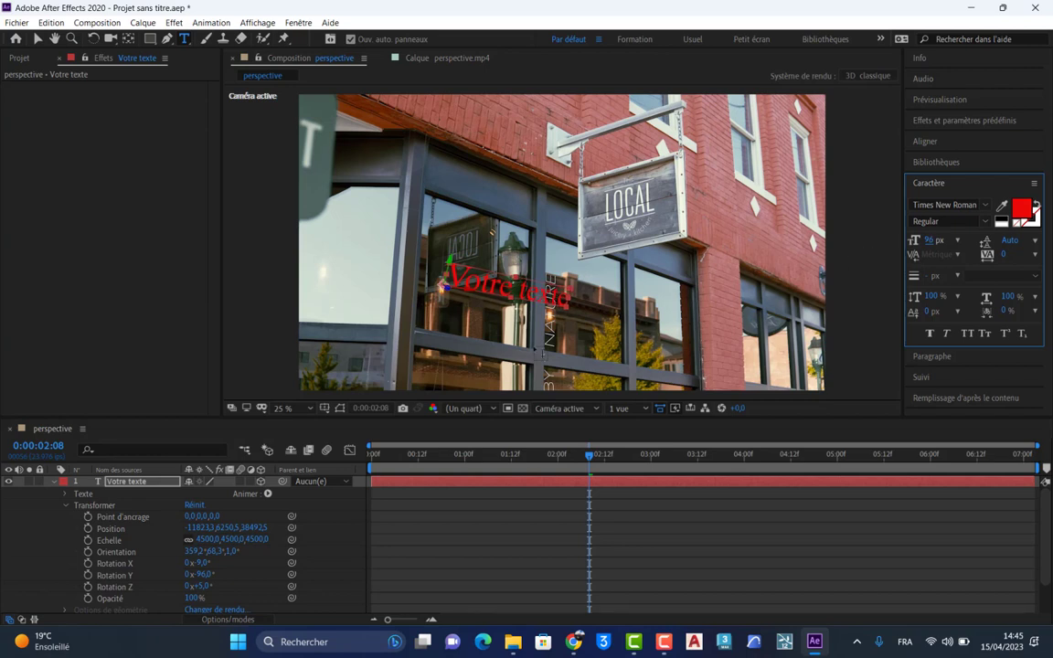
pyautogui.moveTo(203, 564)
pyautogui.mouseDown()
pyautogui.moveTo(191, 564)
pyautogui.moveTo(201, 565)
pyautogui.mouseUp()
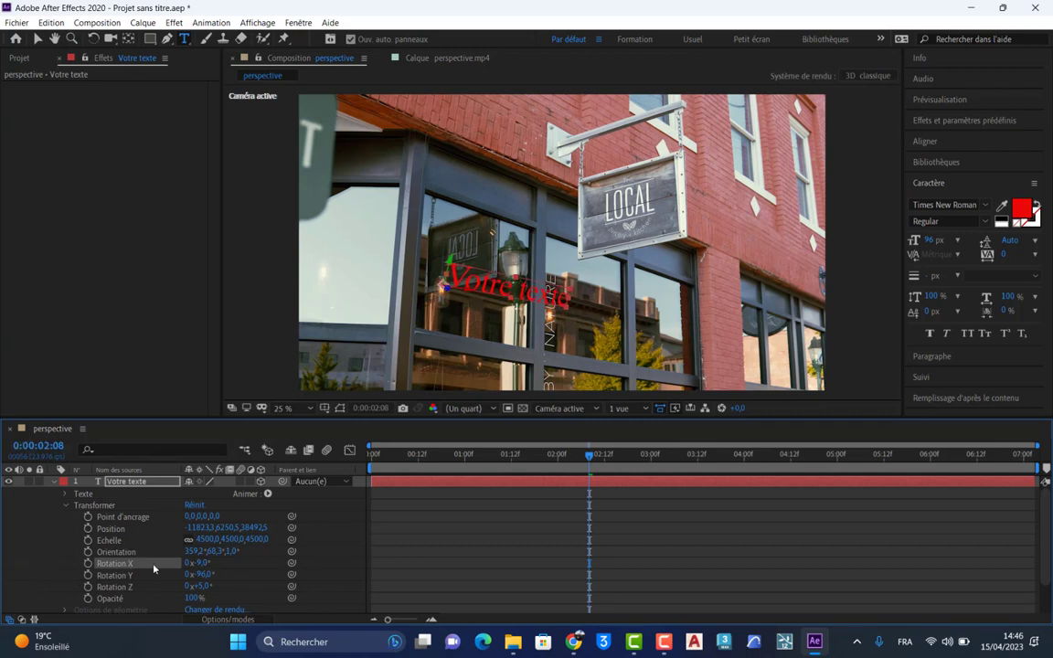
pyautogui.moveTo(189, 528); pyautogui.dragTo(255, 528)
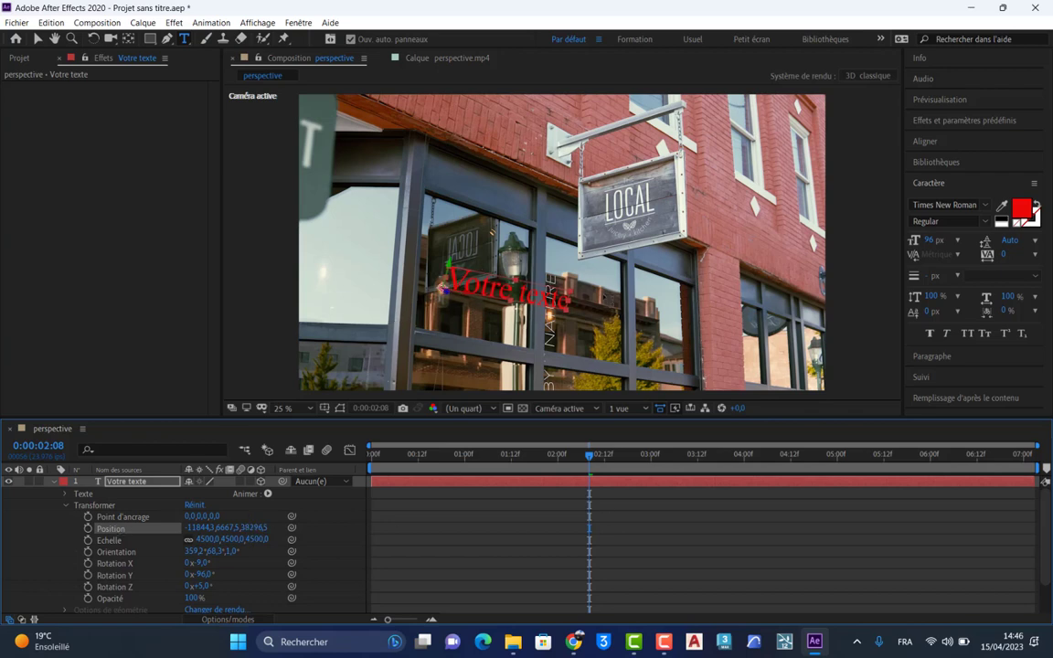
# - Play the composition from the first frame to check how the red text follows the building, then stop playback
pyautogui.press(',')
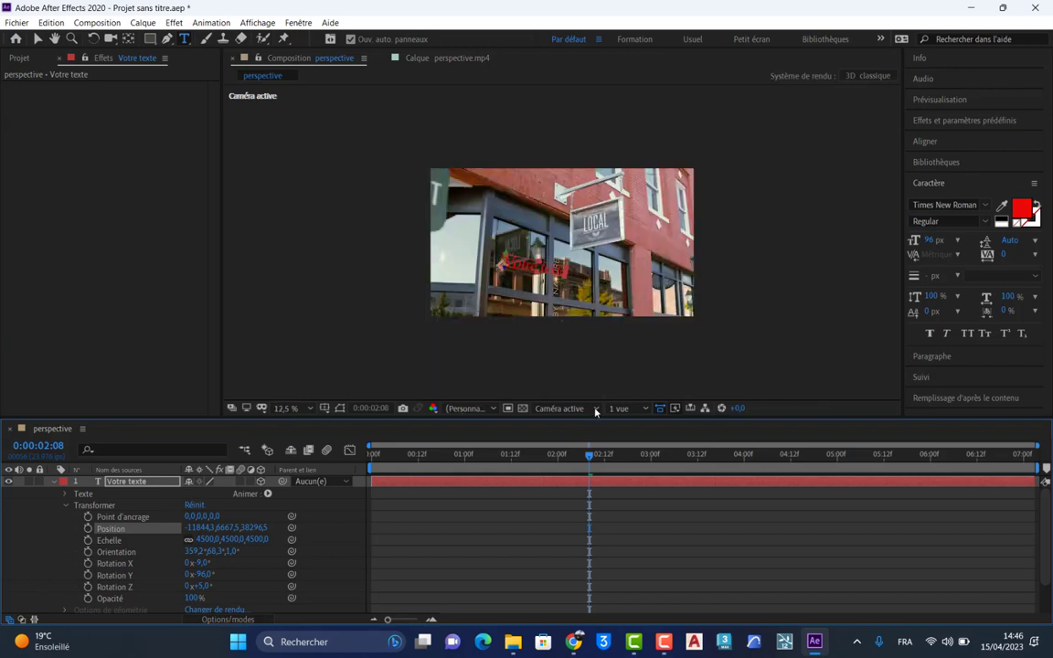
pyautogui.moveTo(590, 459); pyautogui.dragTo(271, 470)
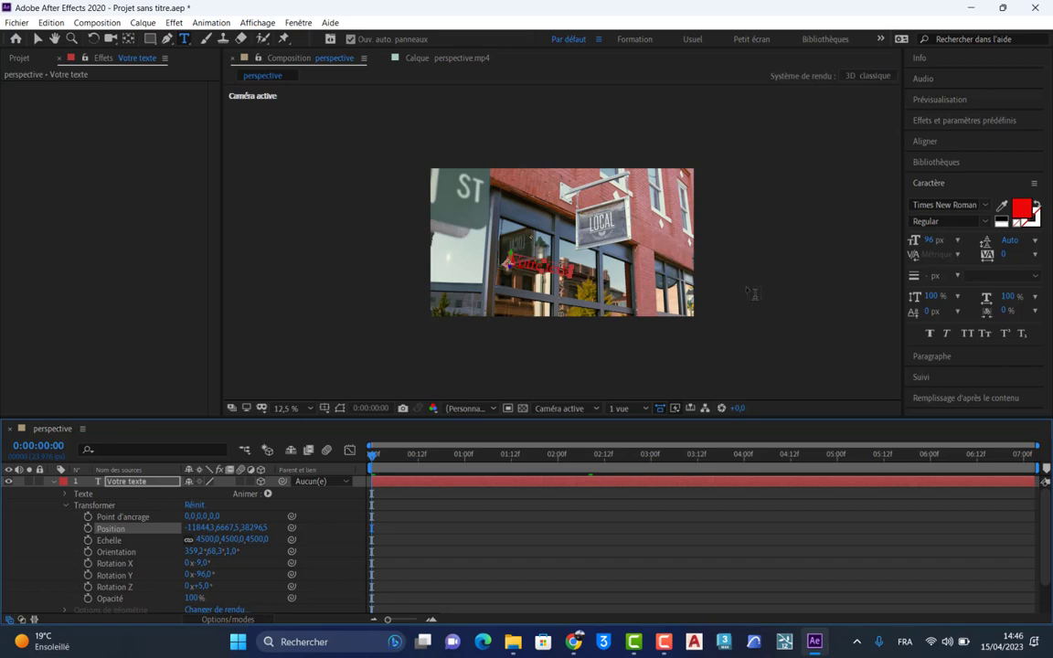
pyautogui.click(945, 99)
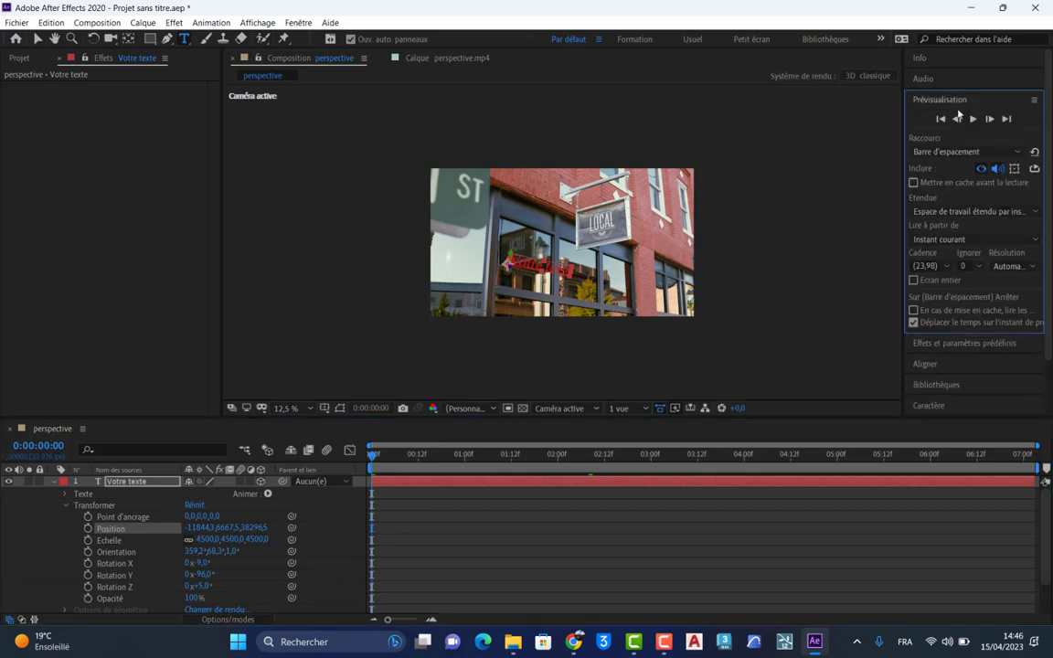
pyautogui.scroll(1, 578, 264)
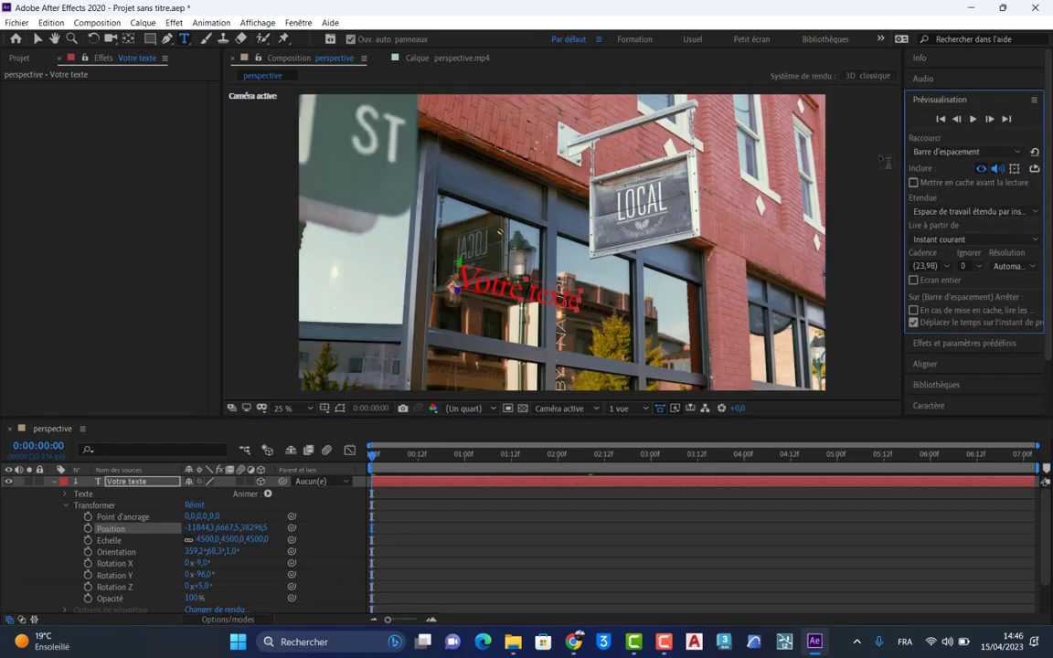
pyautogui.click(973, 120)
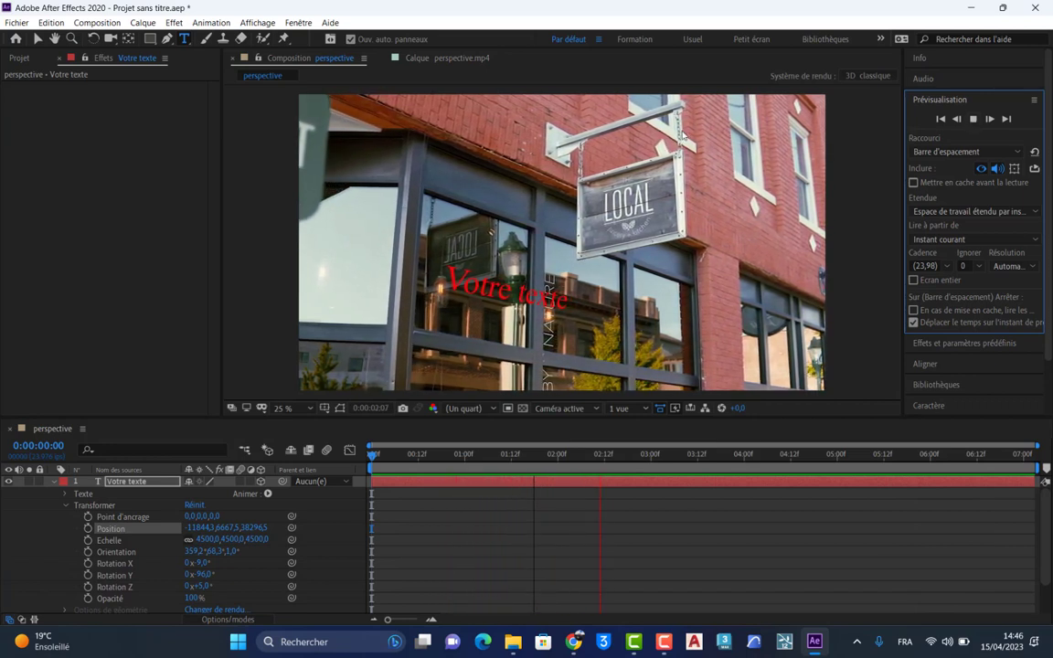
pyautogui.click(972, 120)
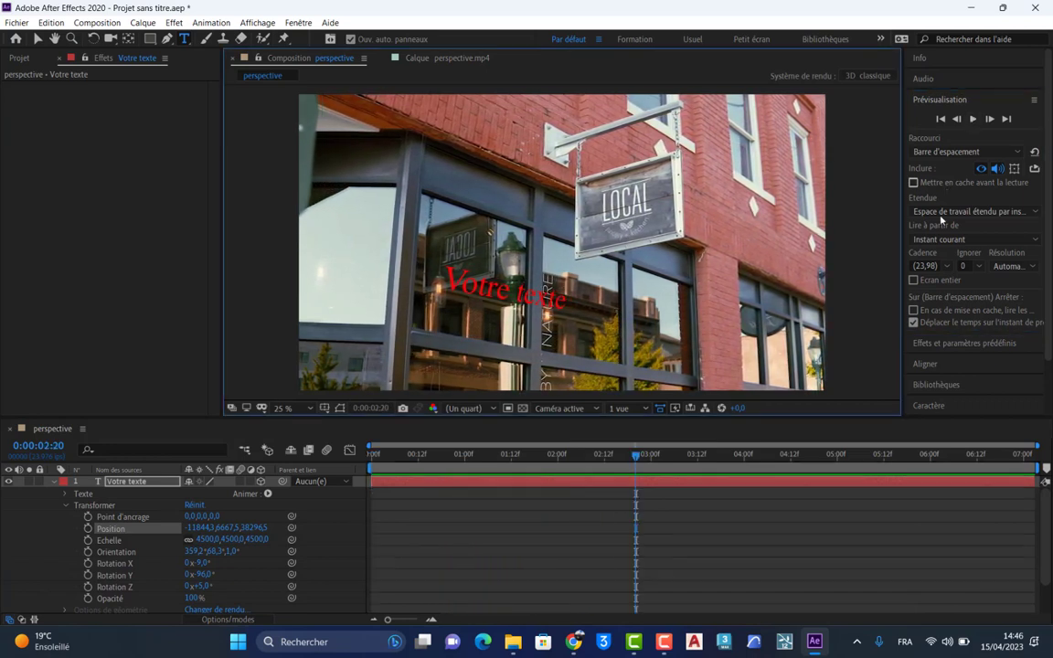
# - Select all of the Votre texte wording and set its font to Vineta BT Regular
pyautogui.doubleClick(114, 483)
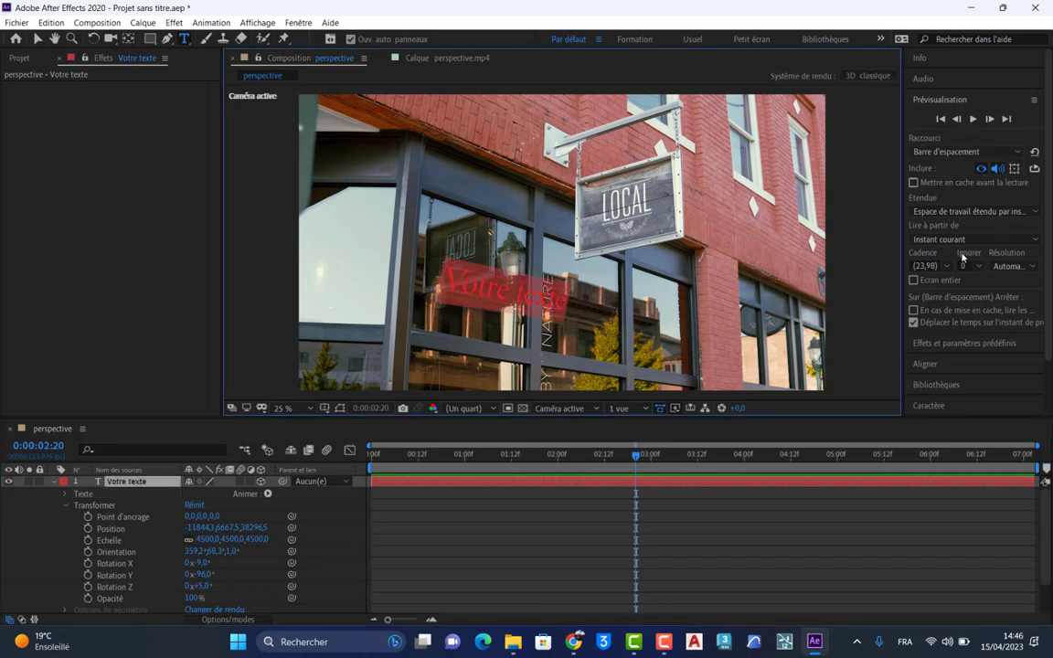
pyautogui.click(966, 102)
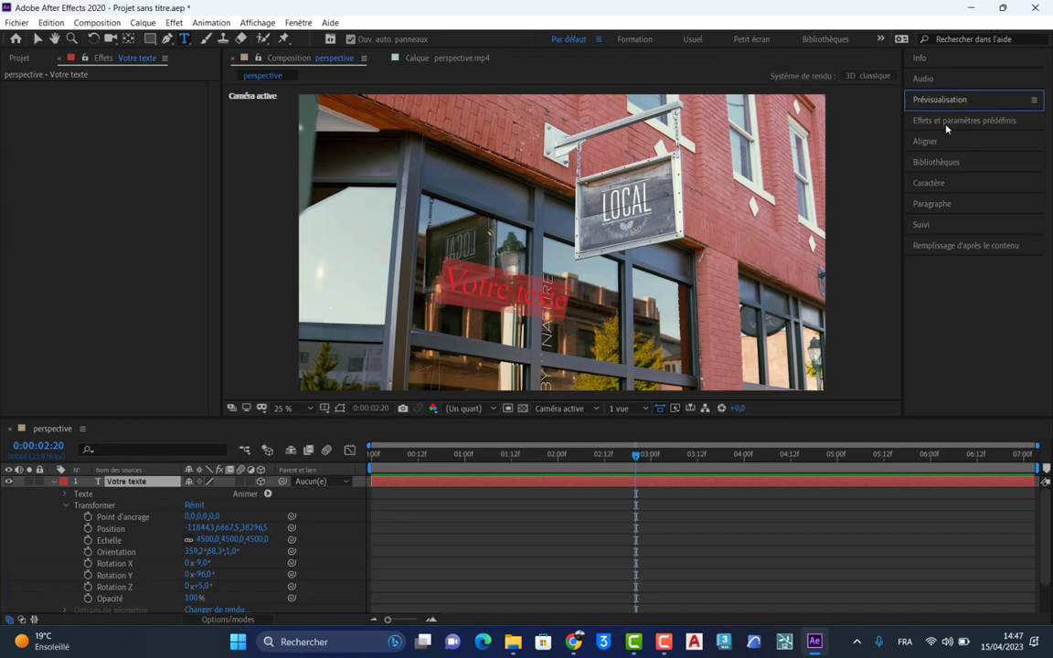
pyautogui.click(927, 141)
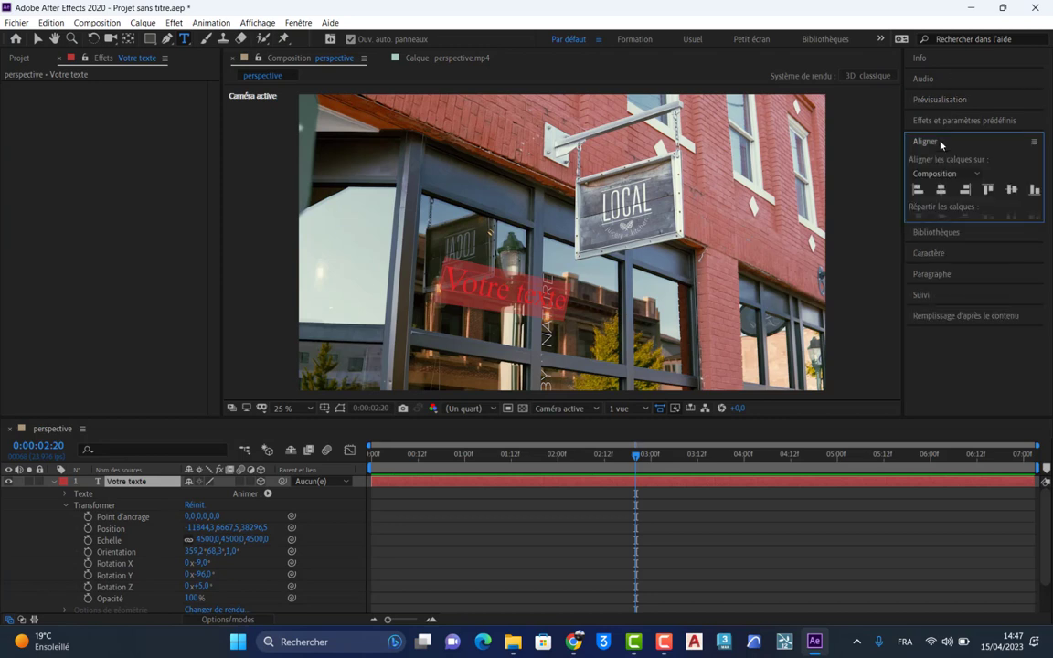
pyautogui.click(932, 252)
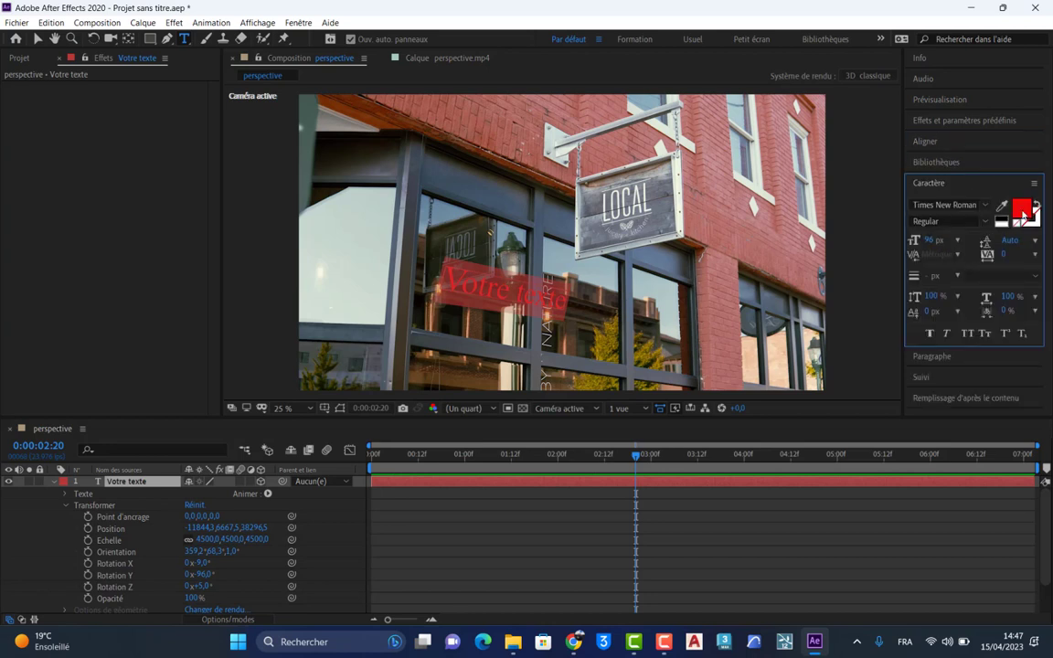
pyautogui.click(976, 206)
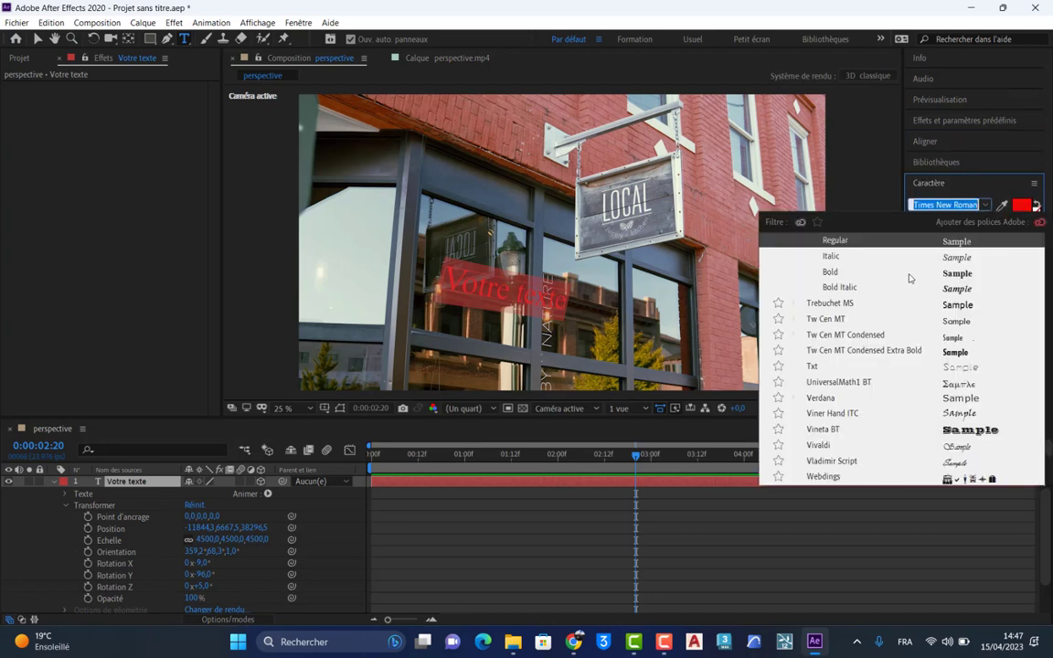
pyautogui.click(868, 288)
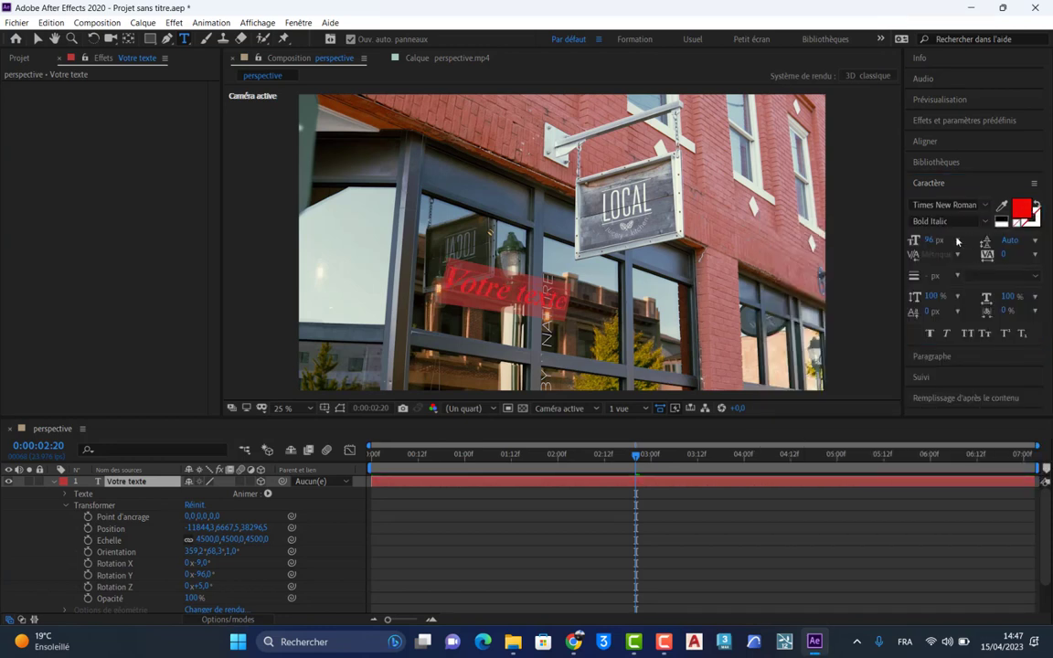
pyautogui.click(924, 205)
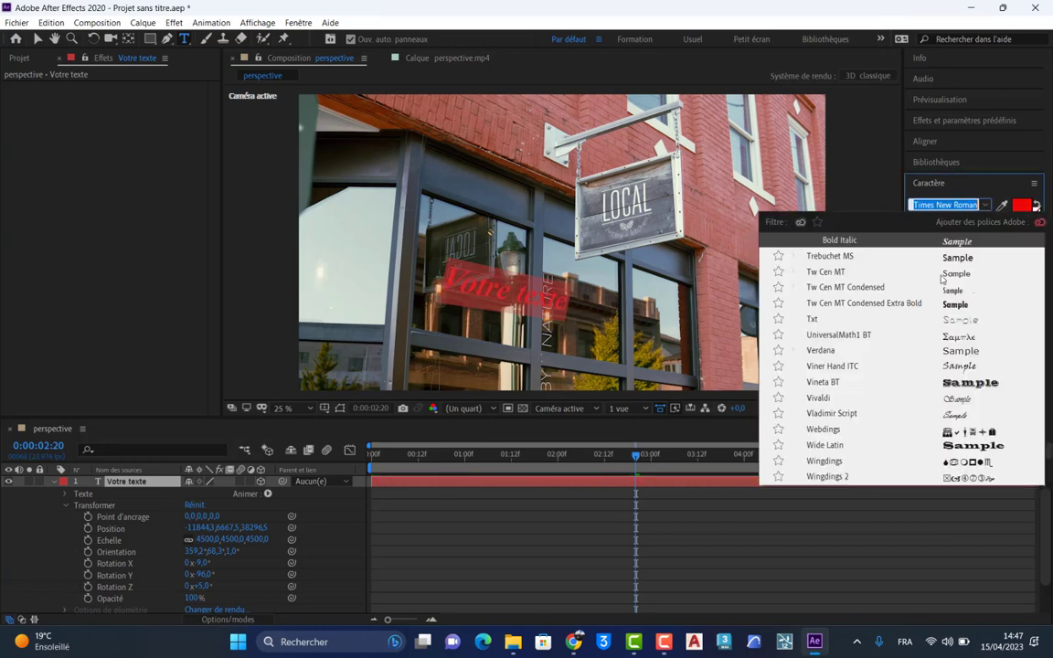
pyautogui.click(825, 382)
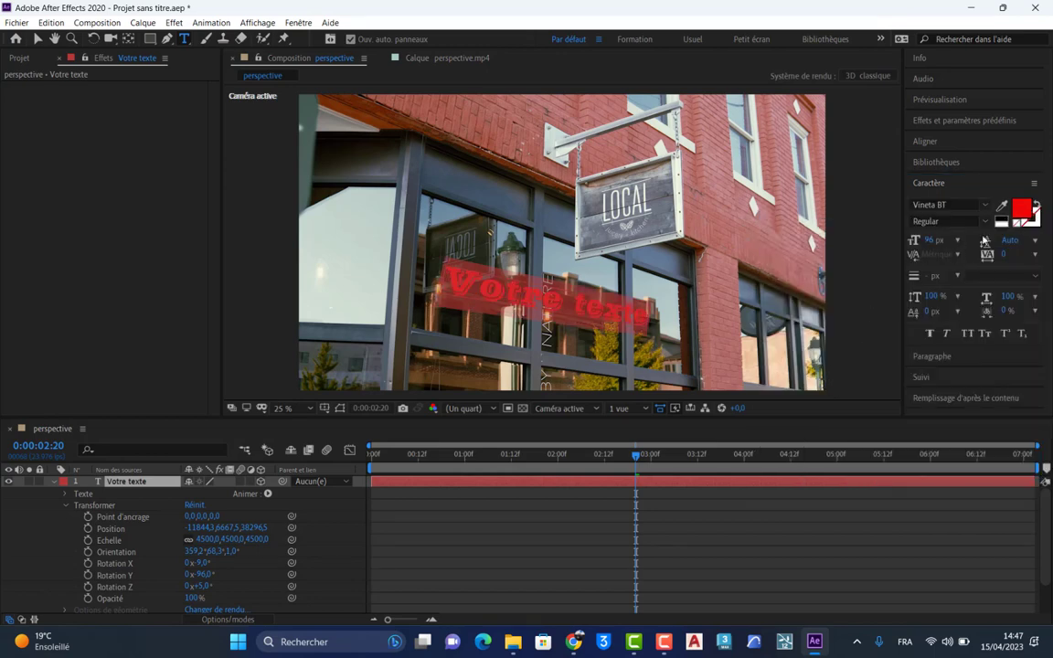
# - Change the selected text's fill colour to white
pyautogui.click(1025, 211)
pyautogui.click(388, 241)
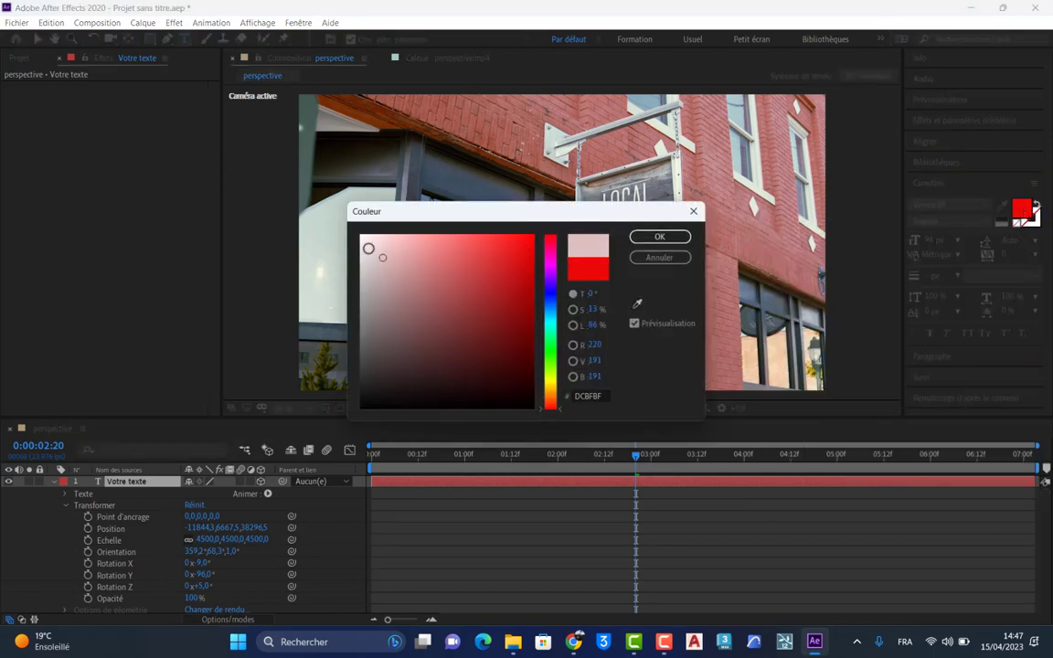
pyautogui.click(659, 236)
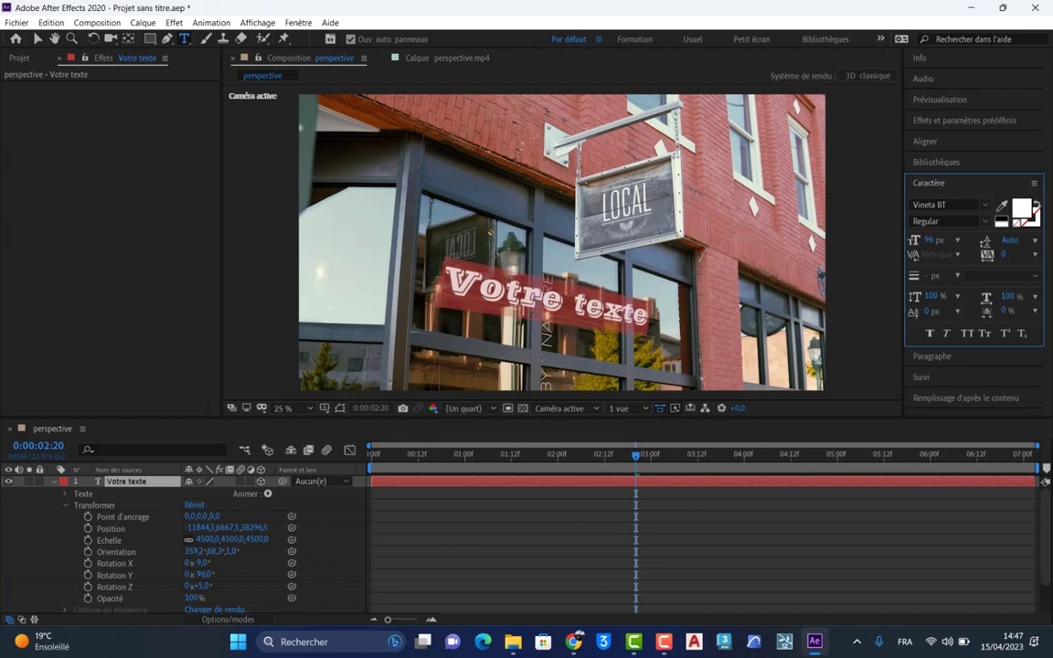
# - Replace the selected wording with "Dream coffe" and finish text editing with the Selection tool
pyautogui.write('D')
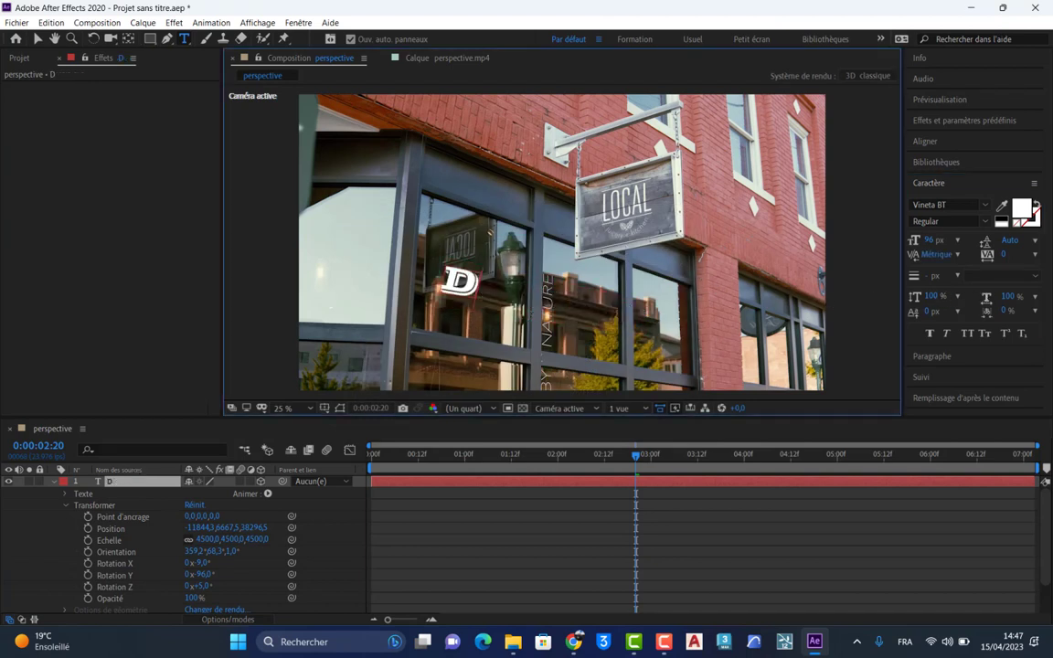
pyautogui.write('ream')
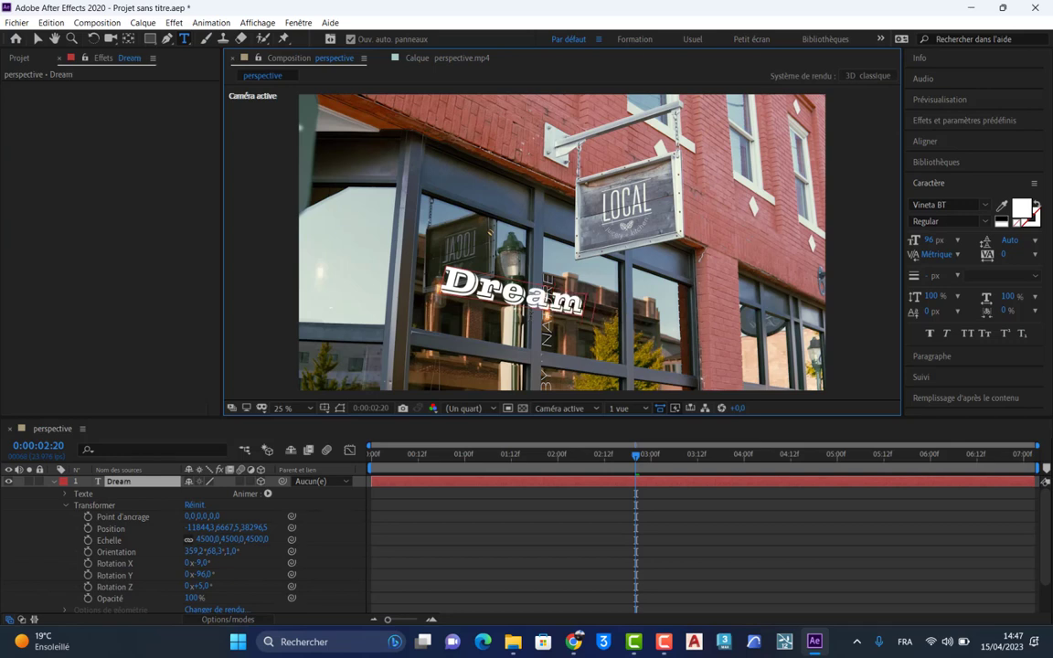
pyautogui.write(' coffe')
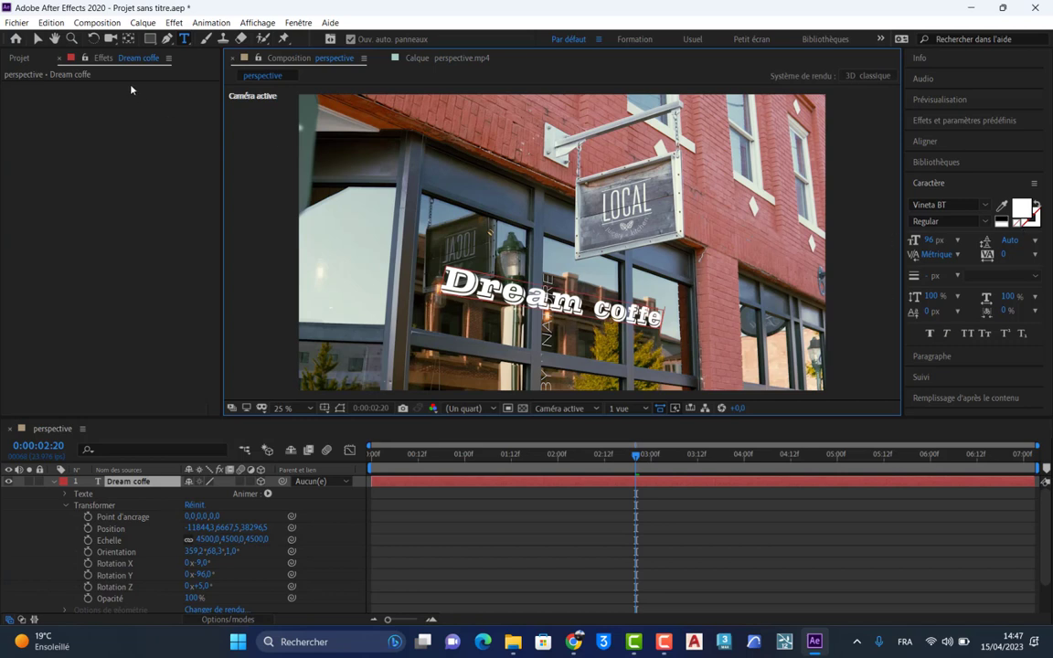
pyautogui.click(37, 38)
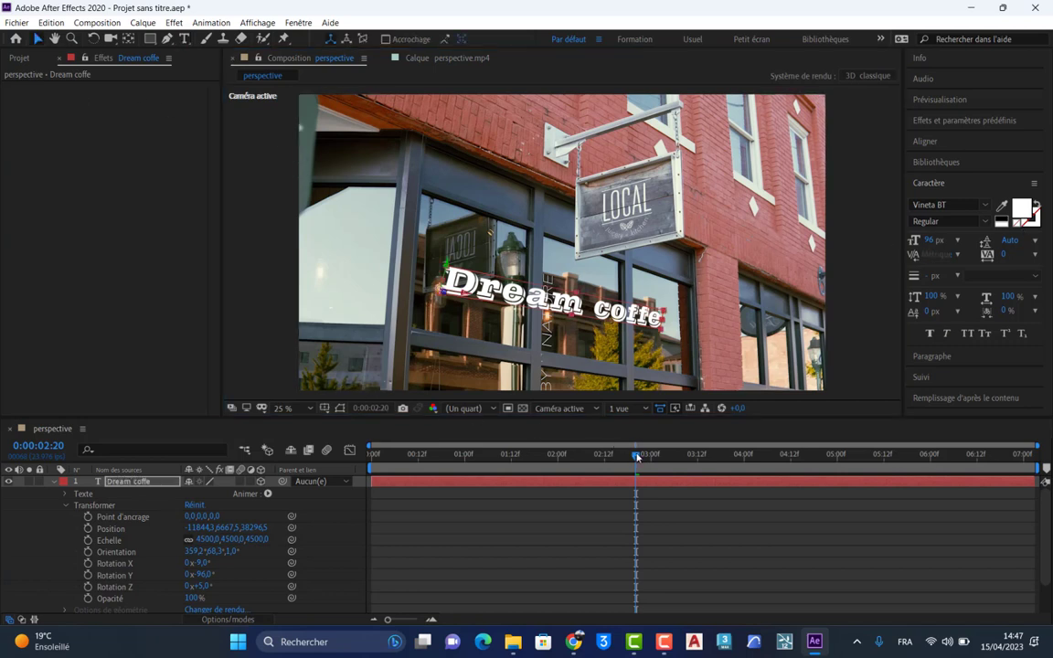
# - Preview the Dream coffe text's tracking from the first frame, then return to the start of the composition
pyautogui.moveTo(638, 457); pyautogui.dragTo(308, 450)
pyautogui.press('space')
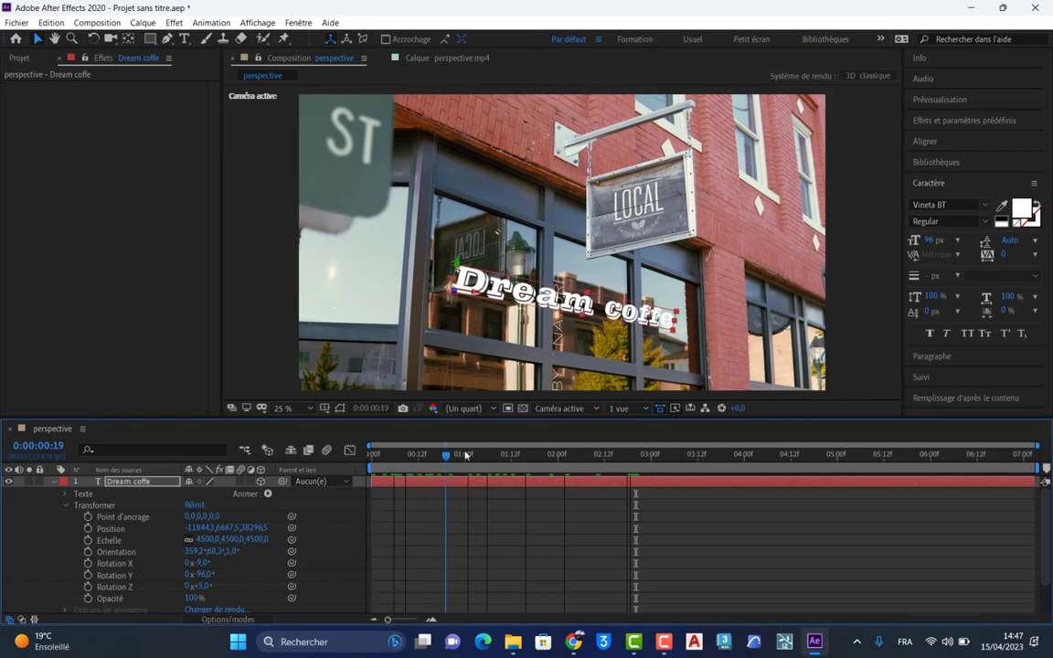
pyautogui.moveTo(787, 457); pyautogui.dragTo(373, 454)
pyautogui.scroll(-1, 574, 315)
pyautogui.press('space')
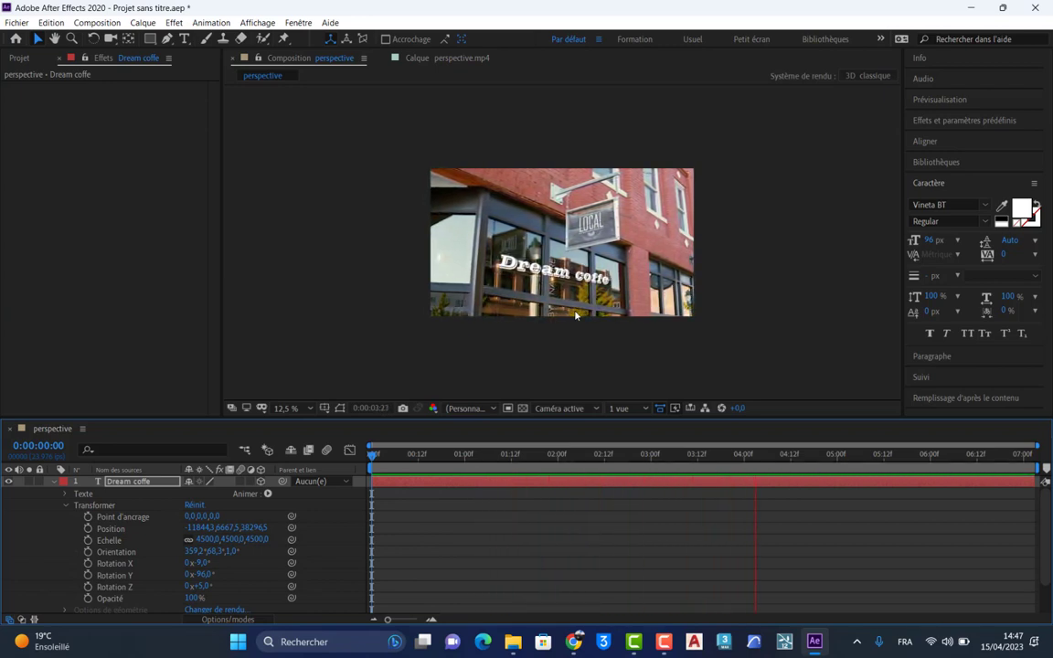
pyautogui.press('space')
pyautogui.press('Home')
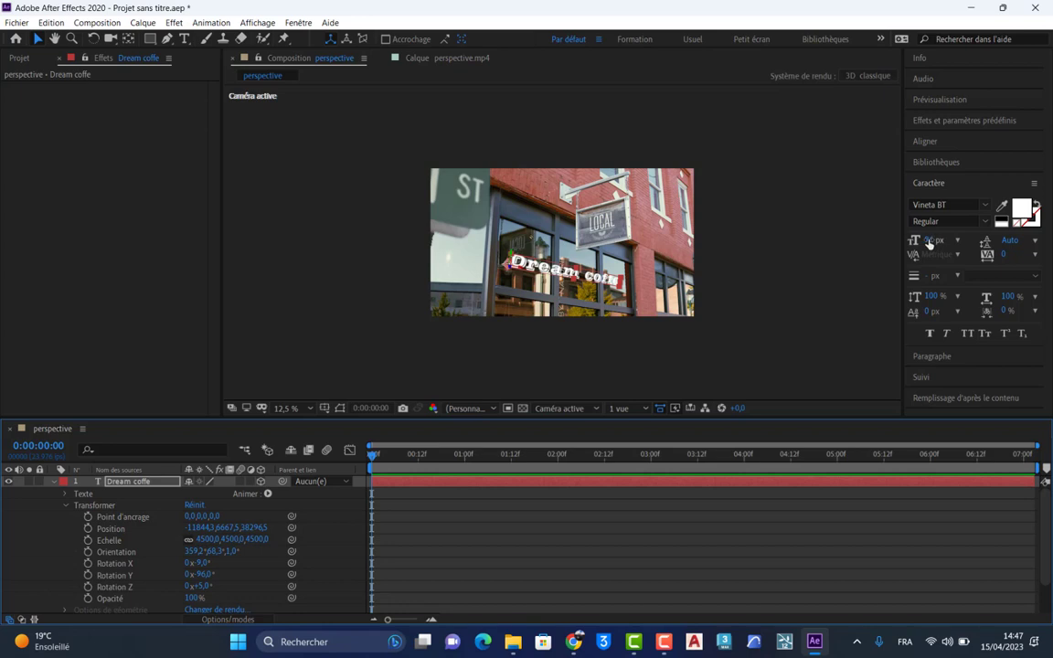
# - Set the Dream coffe text size to 32 px and raise the text slightly within the shop window
pyautogui.moveTo(929, 241); pyautogui.dragTo(884, 240)
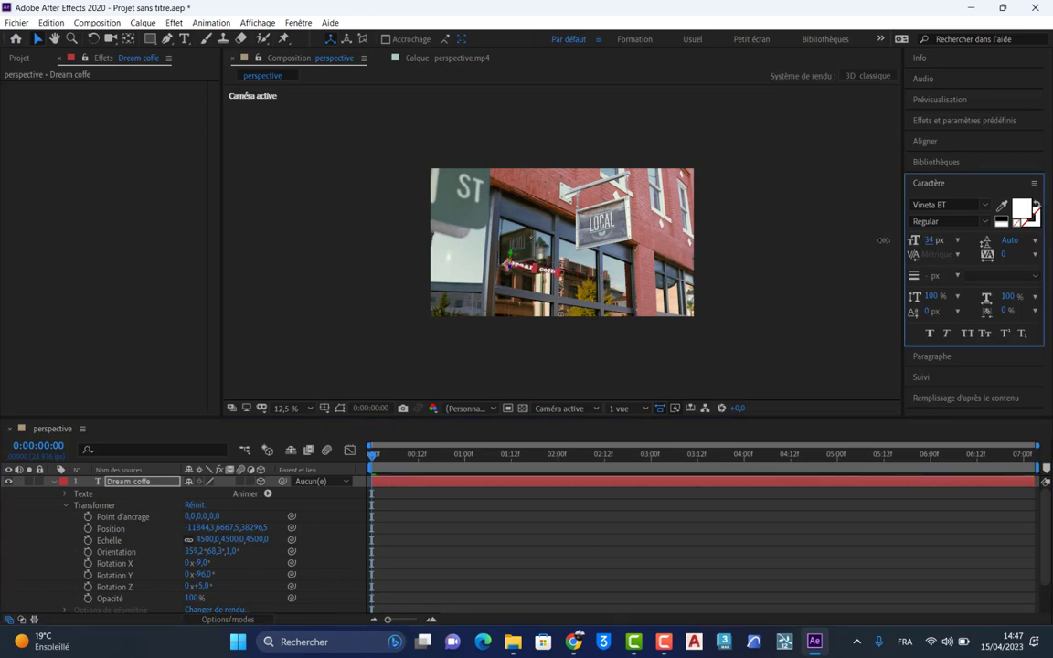
pyautogui.press('.')
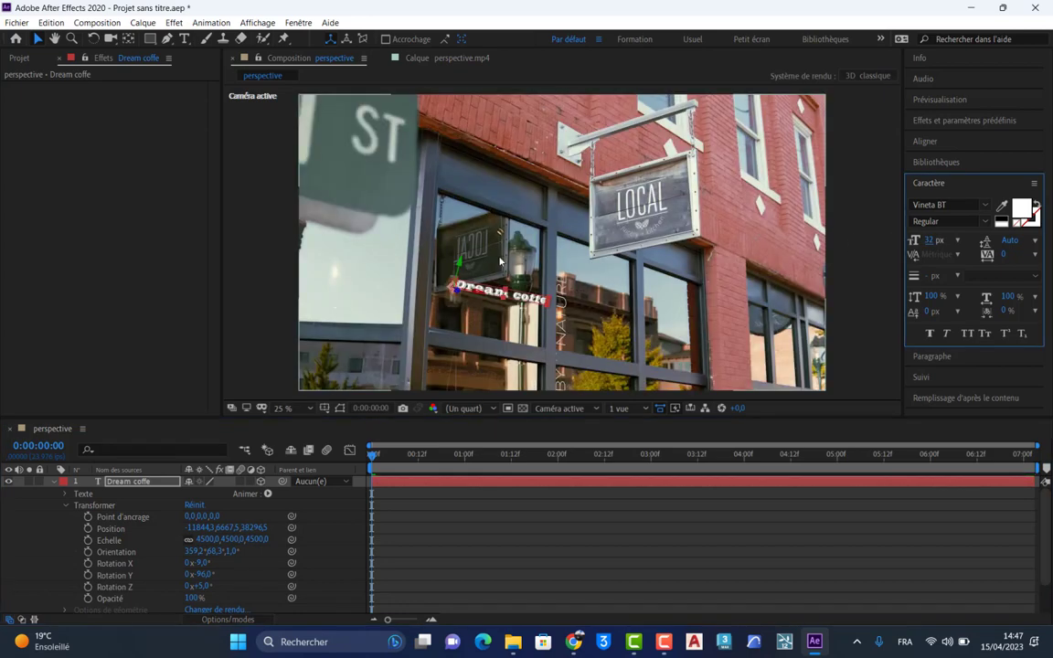
pyautogui.moveTo(457, 289); pyautogui.dragTo(478, 134)
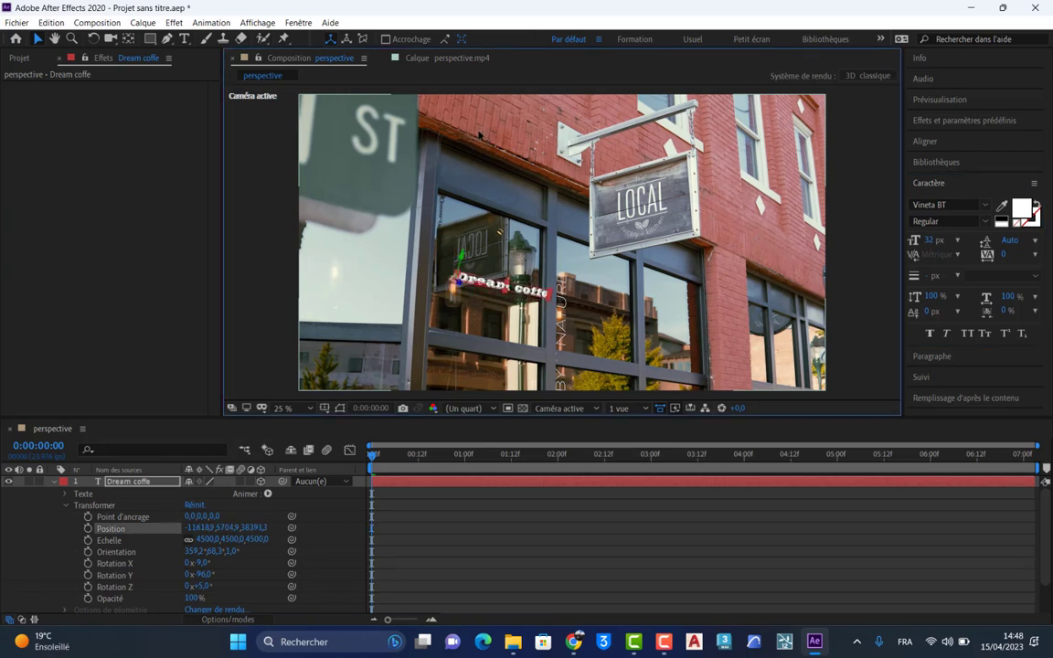
# - Preview the tracking to about 0:00:01:15, then reposition the text just above the window's crossbar, at about X -13071, Y 11109
pyautogui.press('space')
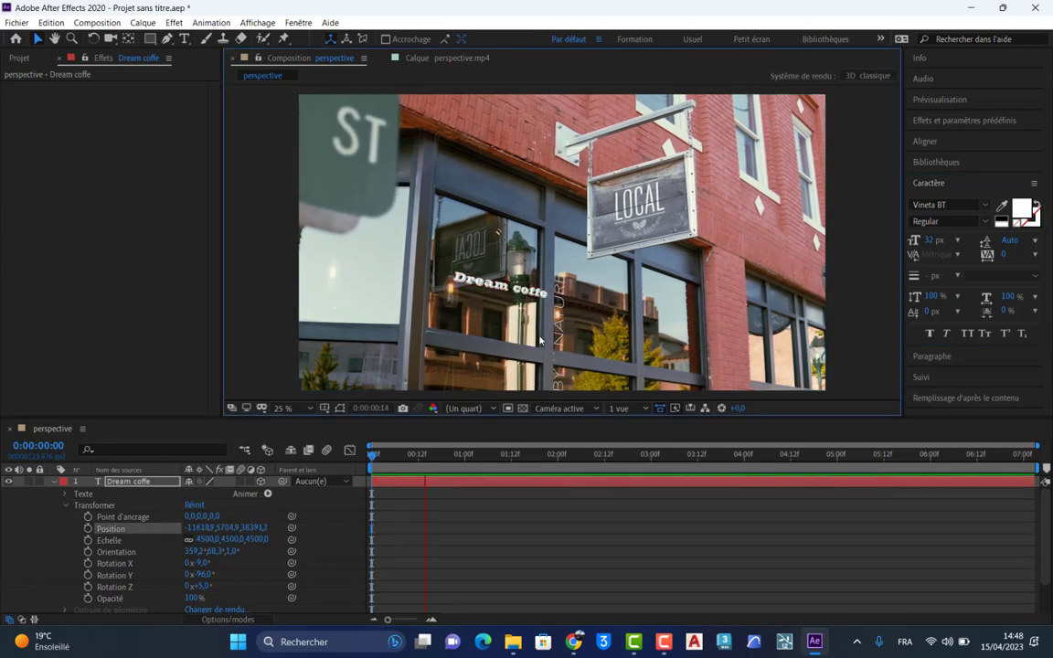
pyautogui.press('space')
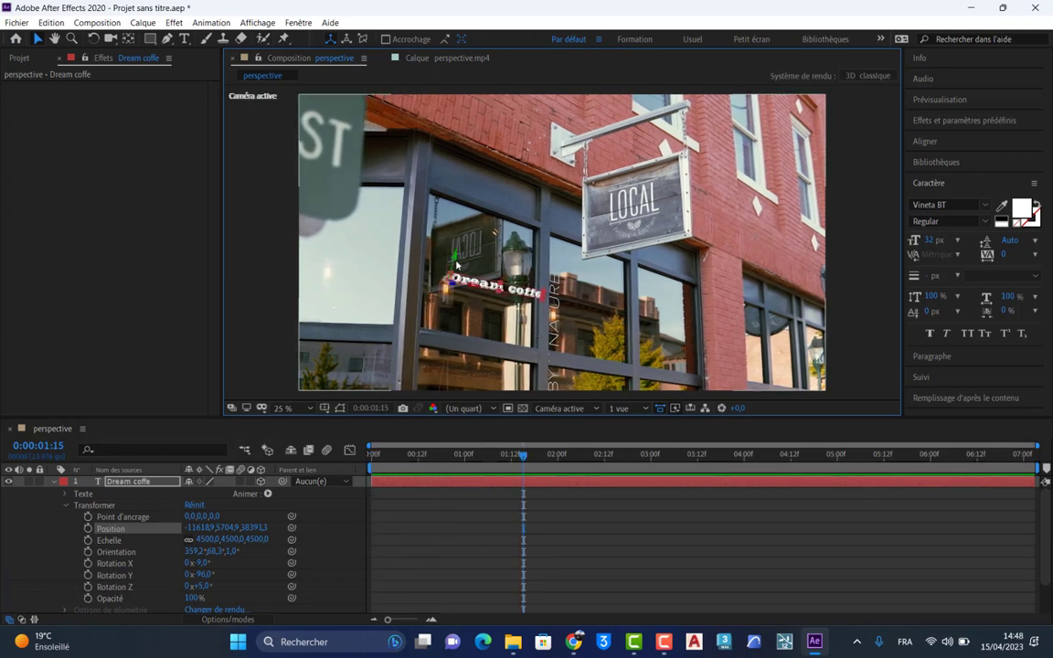
pyautogui.moveTo(452, 278); pyautogui.dragTo(450, 274)
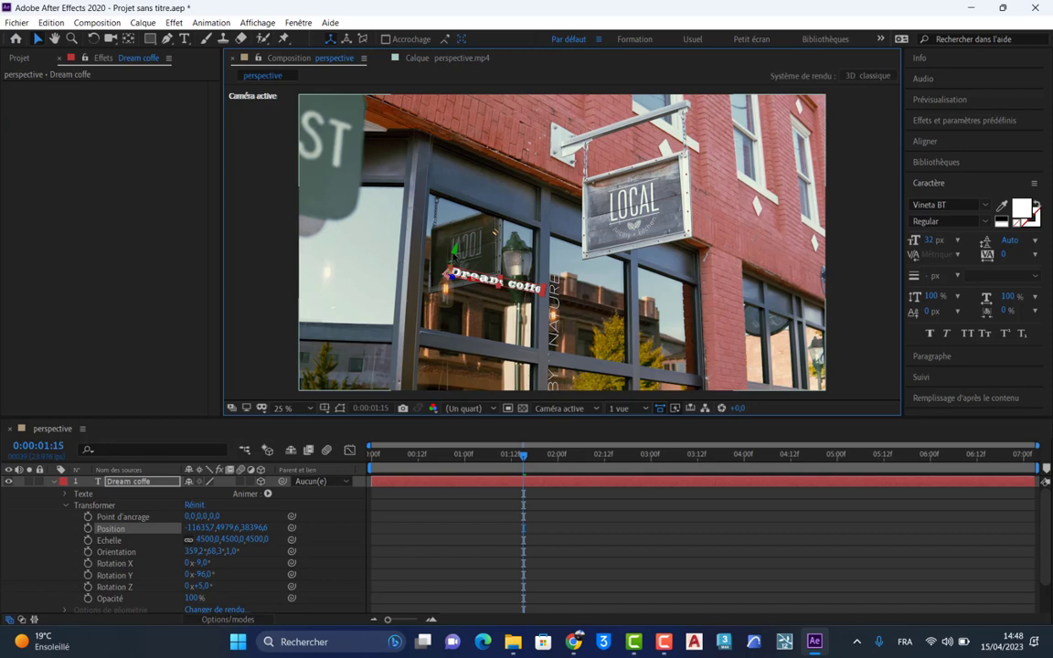
pyautogui.moveTo(455, 249); pyautogui.dragTo(455, 320)
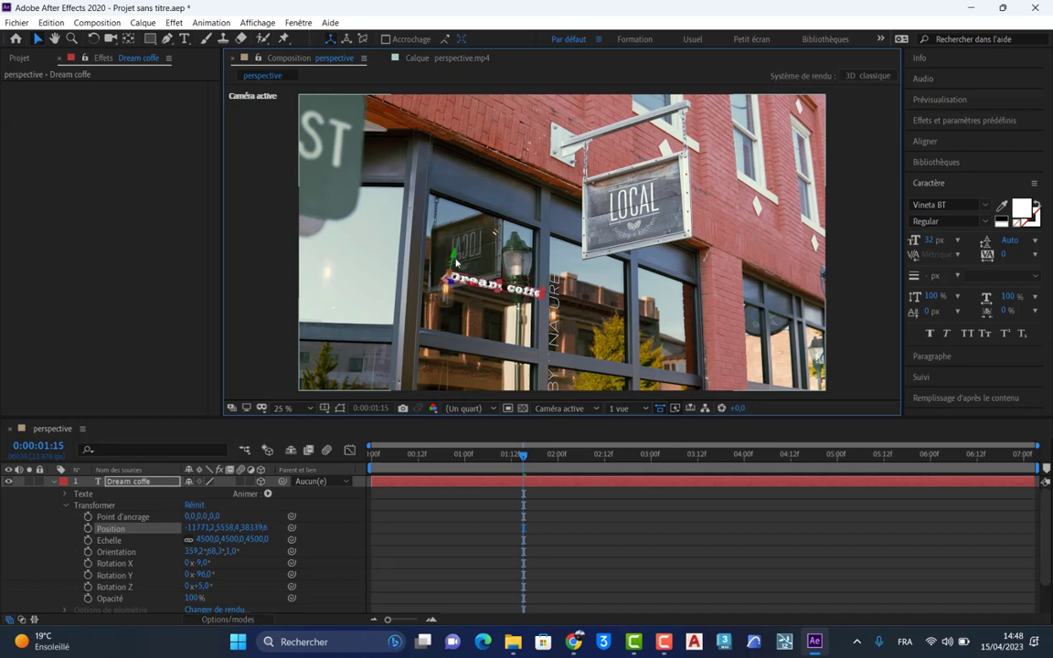
pyautogui.moveTo(406, 281); pyautogui.dragTo(439, 390)
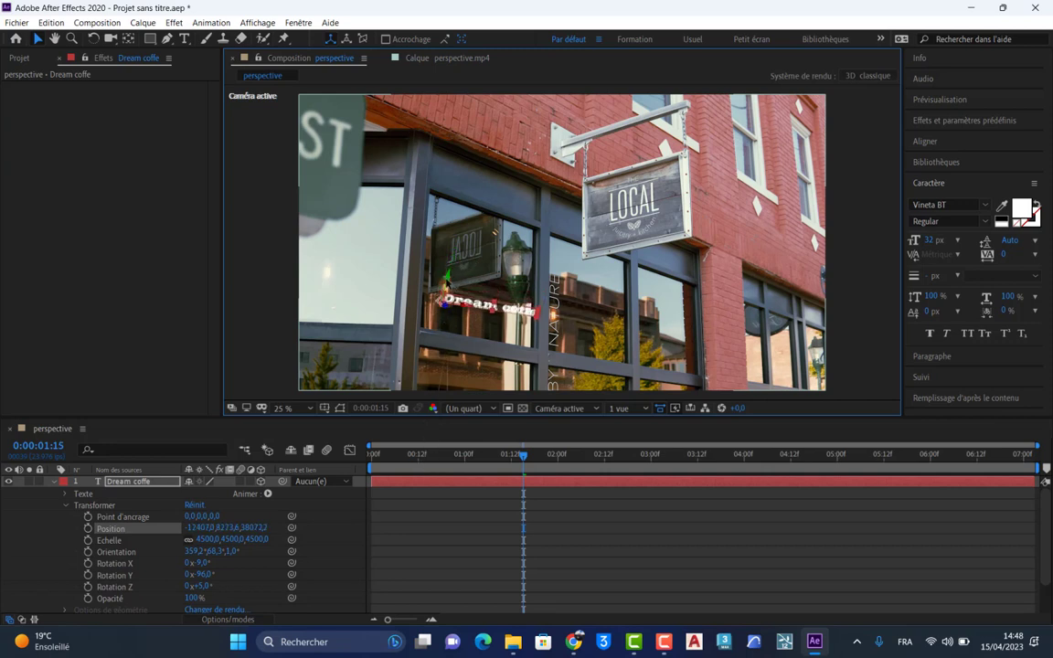
pyautogui.moveTo(447, 275); pyautogui.dragTo(493, 241)
pyautogui.press('.')
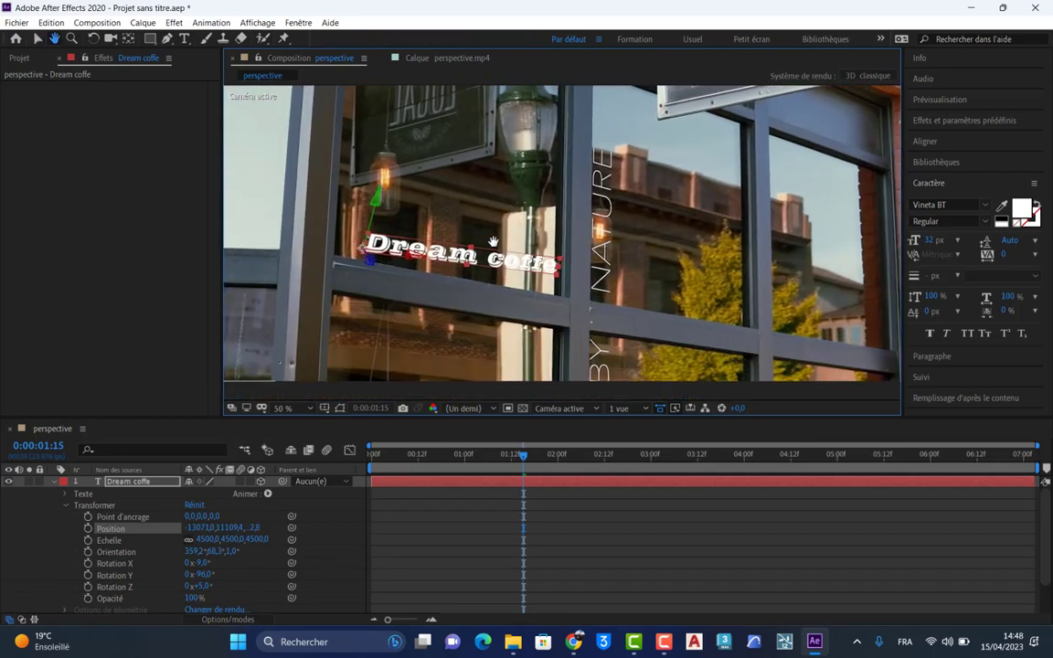
pyautogui.press('v')
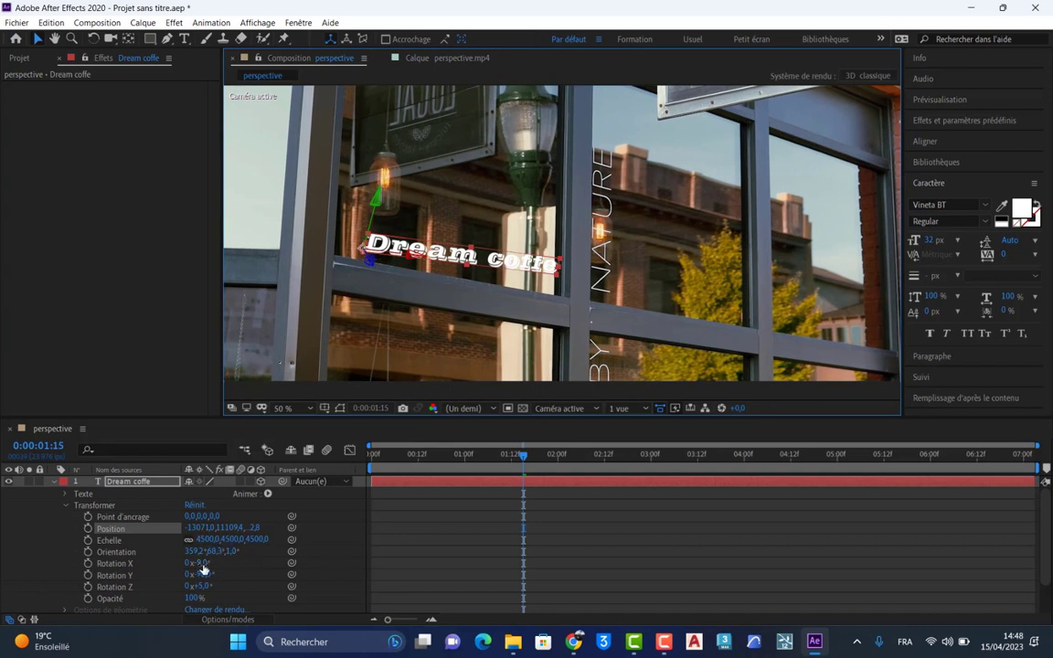
# - Set the Dream coffe text's Rotation X to -13° and preview the result from the first frame
pyautogui.moveTo(198, 564)
pyautogui.mouseDown()
pyautogui.moveTo(183, 564)
pyautogui.moveTo(201, 563)
pyautogui.mouseUp()
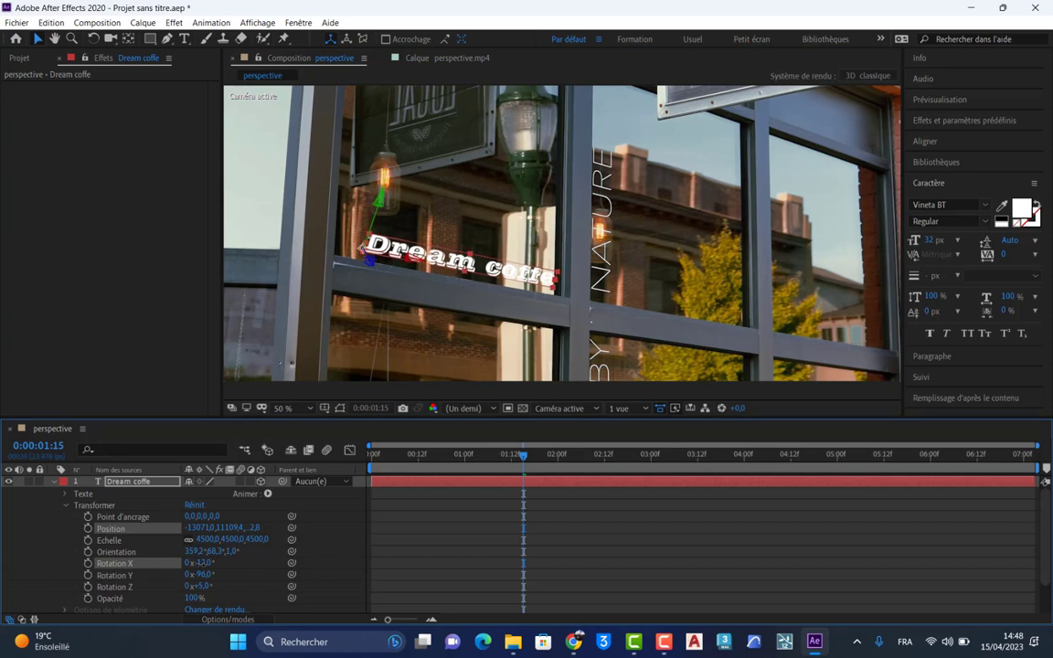
pyautogui.scroll(-2, 477, 347)
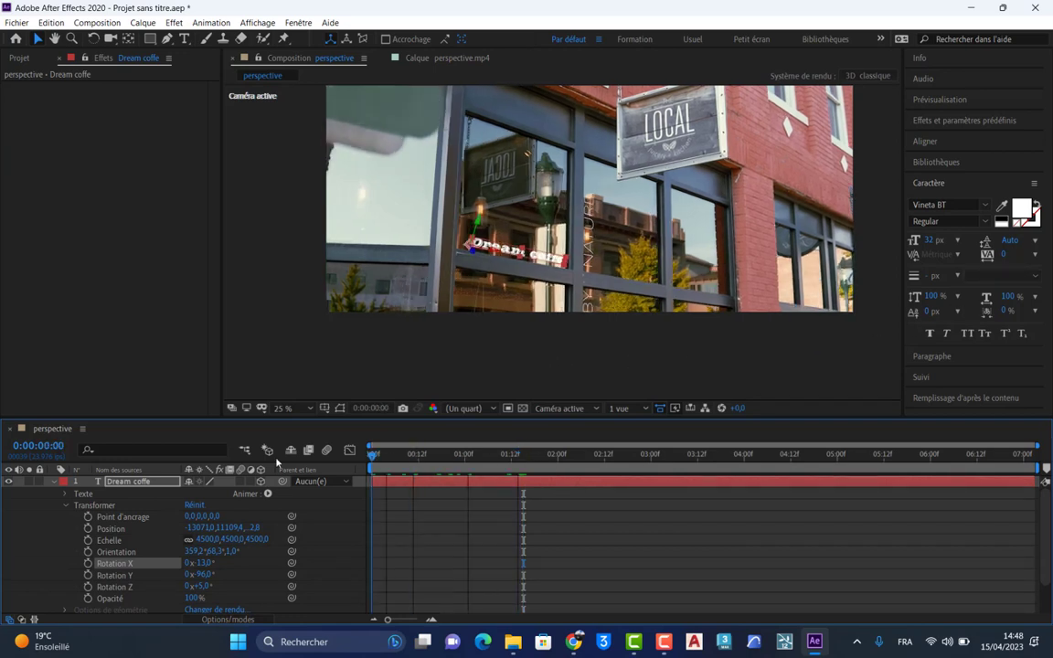
pyautogui.press('space')
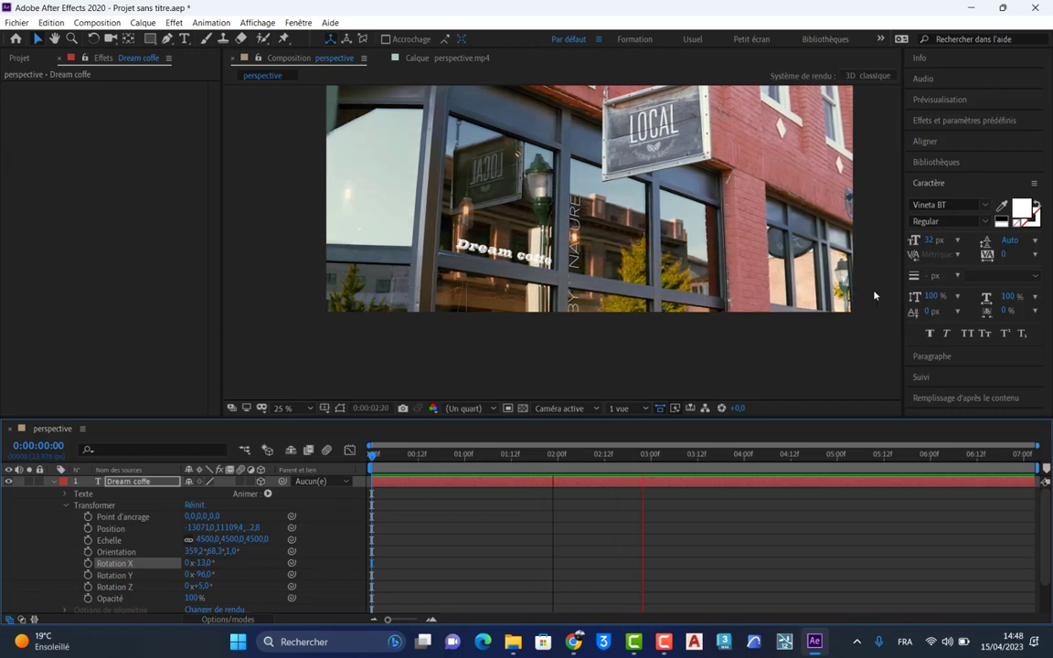
pyautogui.press('space')
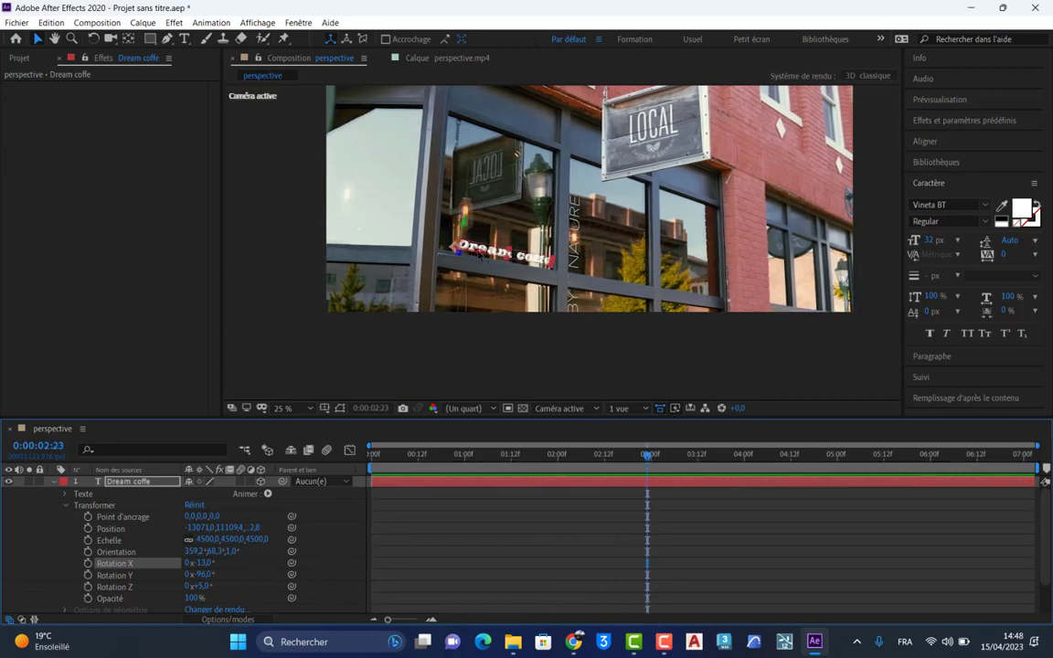
# - Shift the text slightly toward the window's left frame, to about X -13916, Y 10795, and preview from the first frame
pyautogui.moveTo(482, 255); pyautogui.dragTo(462, 256)
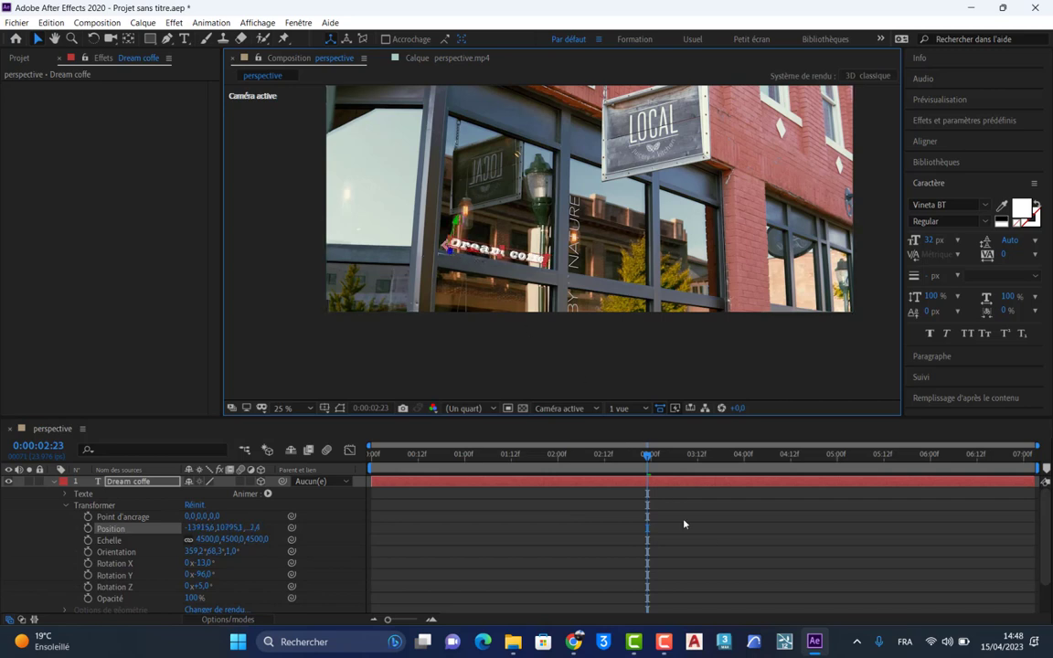
pyautogui.moveTo(632, 459); pyautogui.dragTo(371, 459)
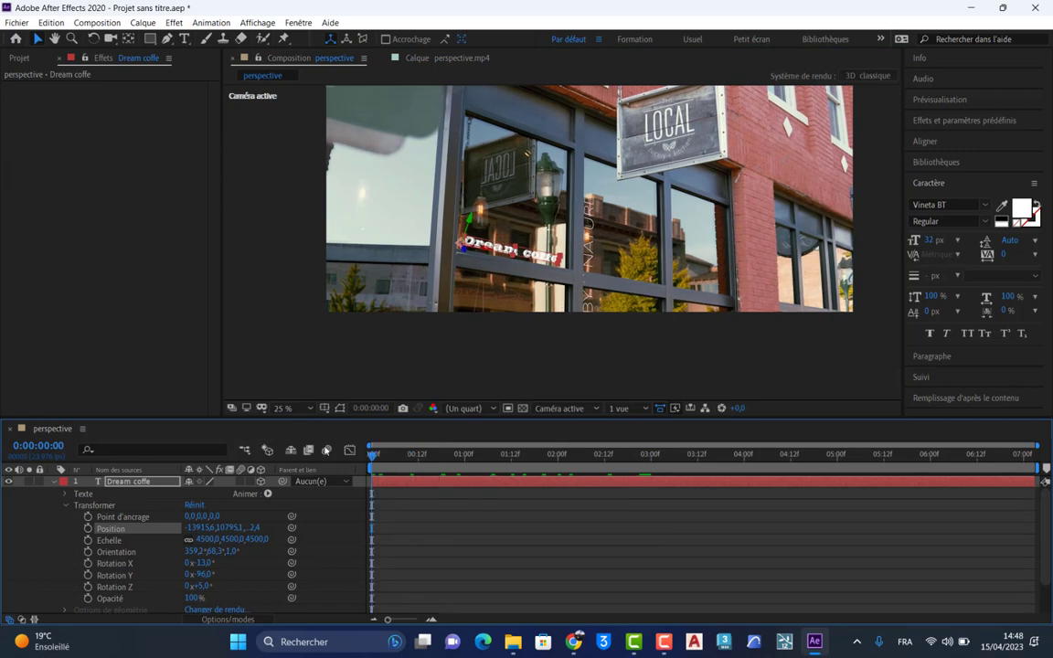
pyautogui.press('space')
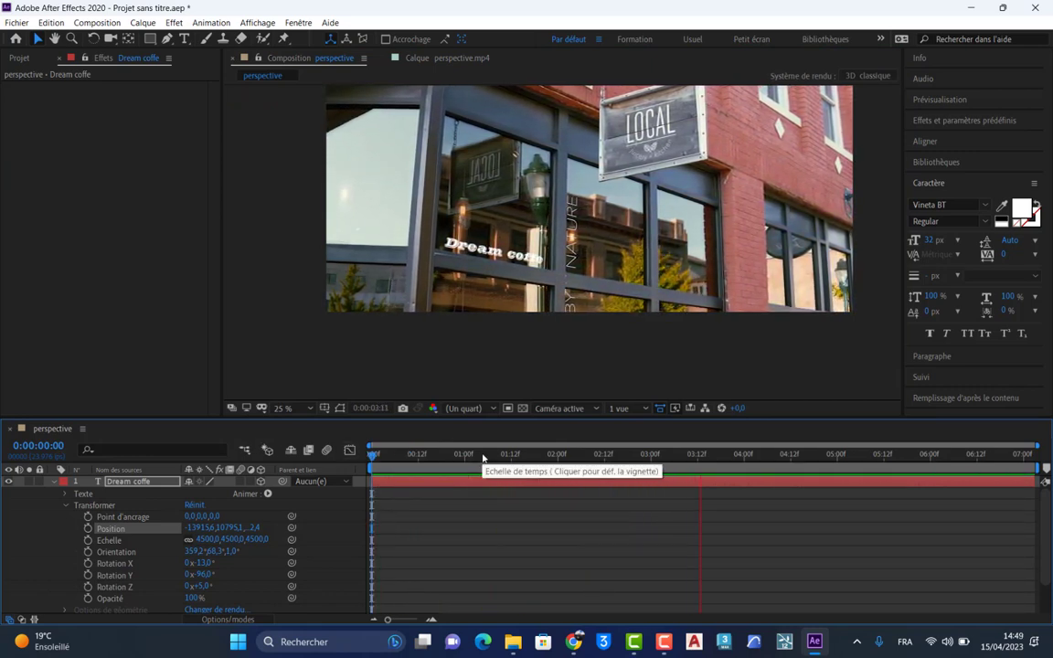
pyautogui.press('space')
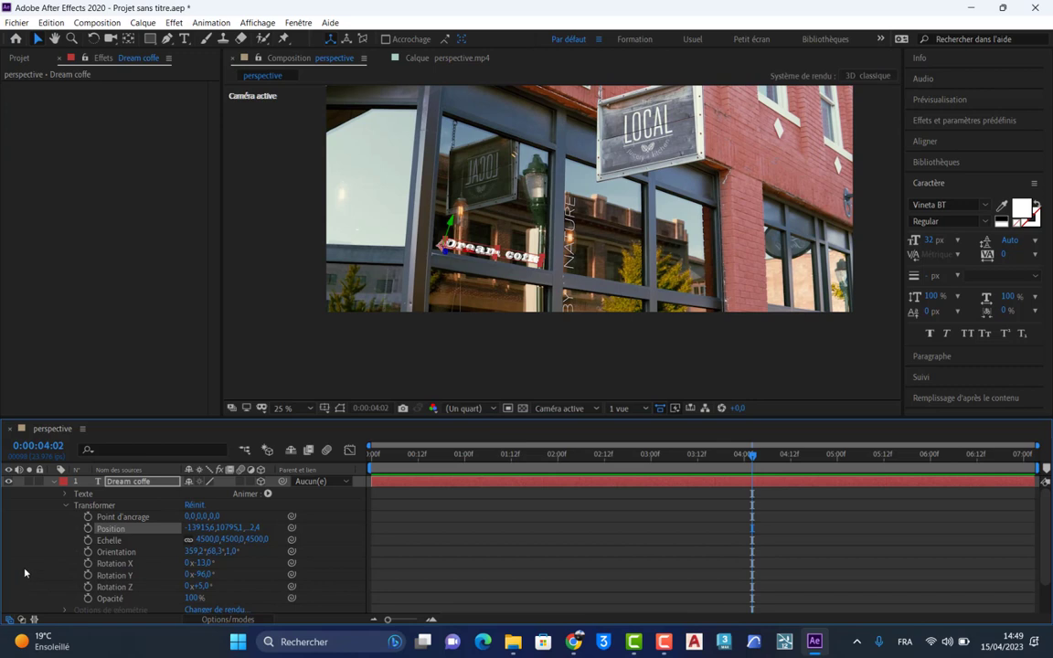
# - Reveal the Dream coffe layer's opacity property and set it to 55%
pyautogui.click(65, 506)
pyautogui.click(65, 493)
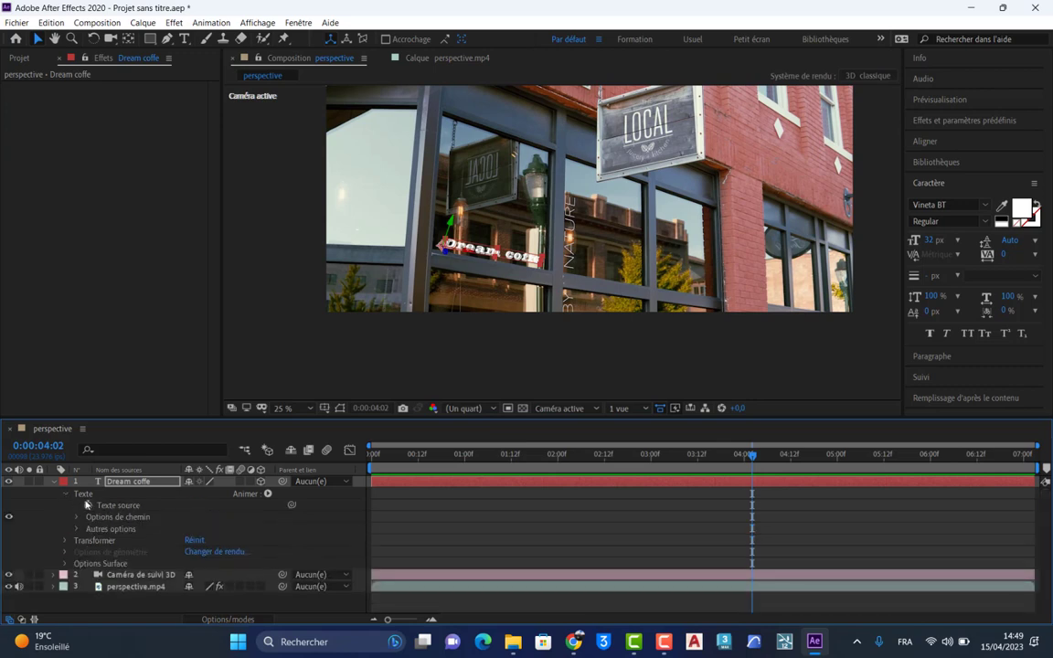
pyautogui.click(66, 494)
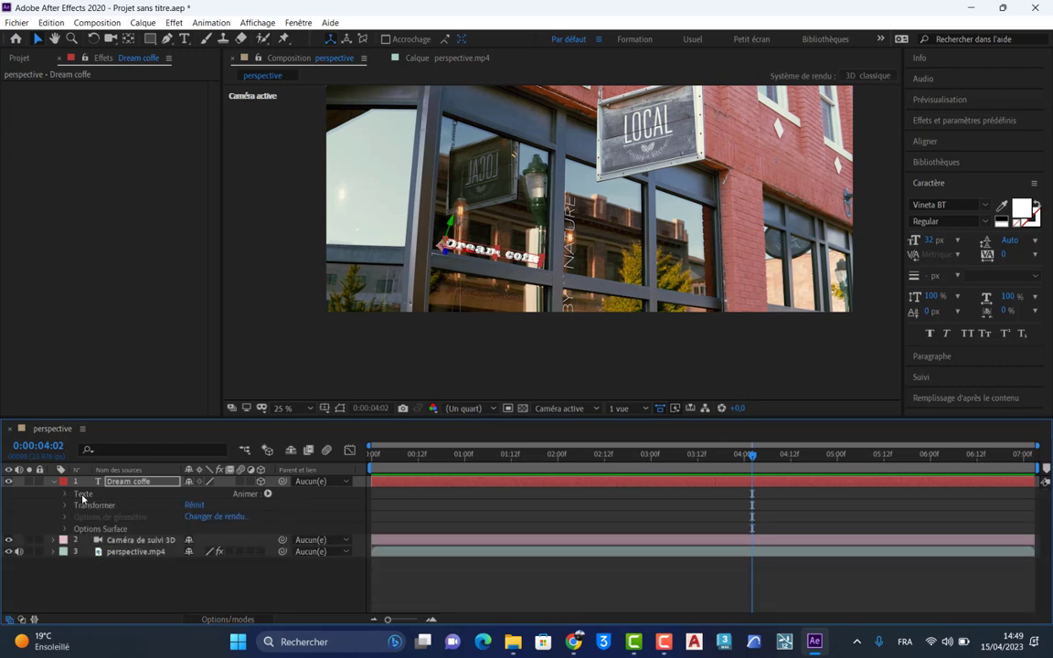
pyautogui.press('t')
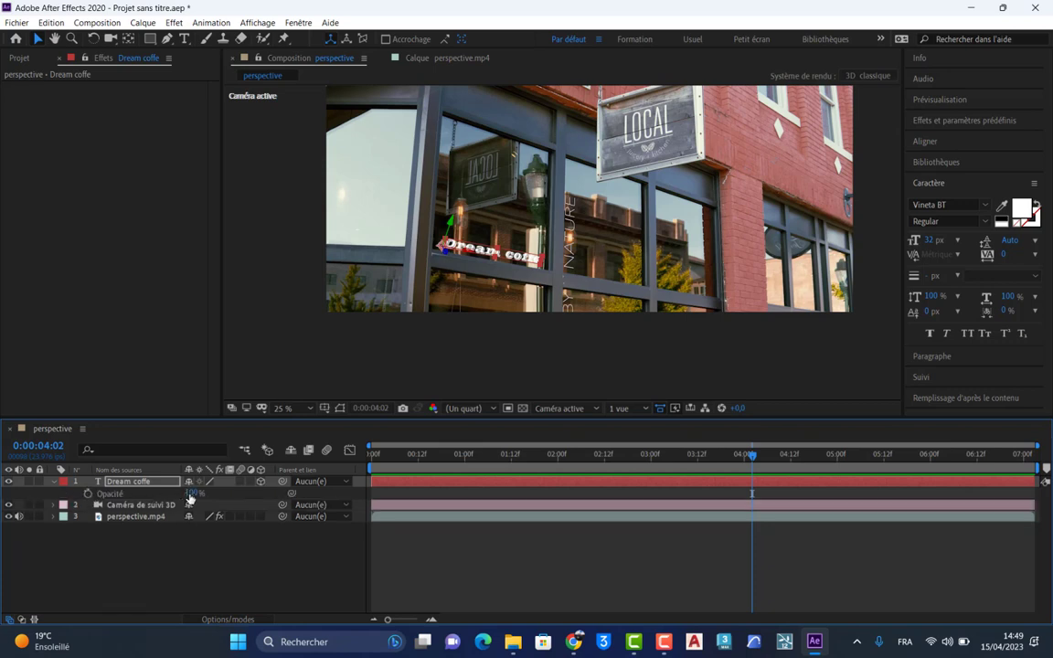
pyautogui.moveTo(190, 493); pyautogui.dragTo(179, 492)
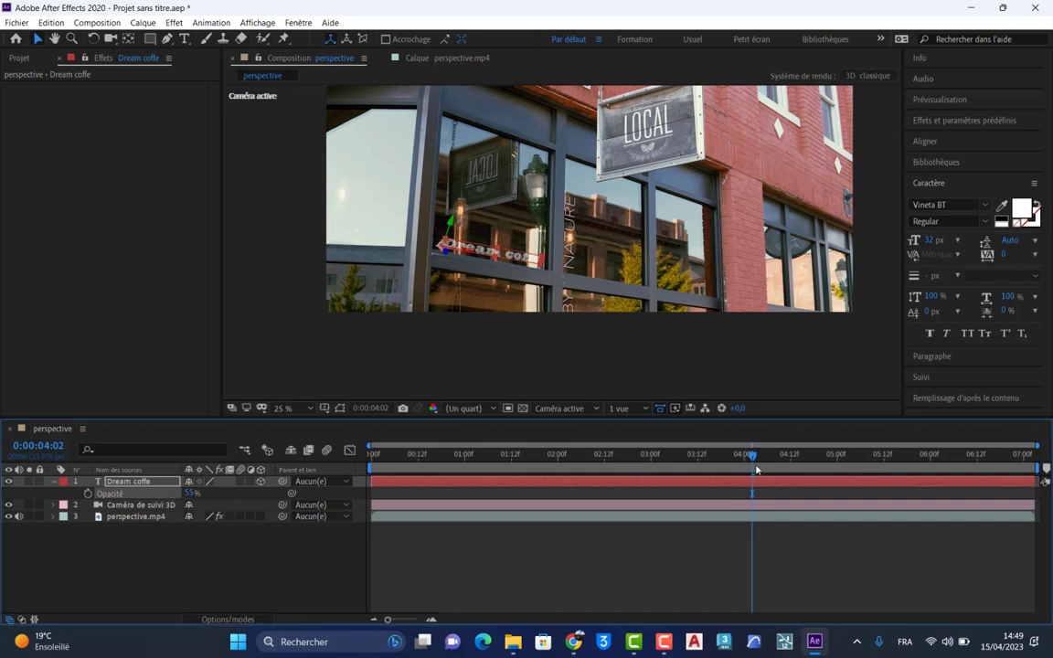
# - Preview the semi-transparent Dream coffe text from the first frame to check how it blends with the window
pyautogui.press('Home')
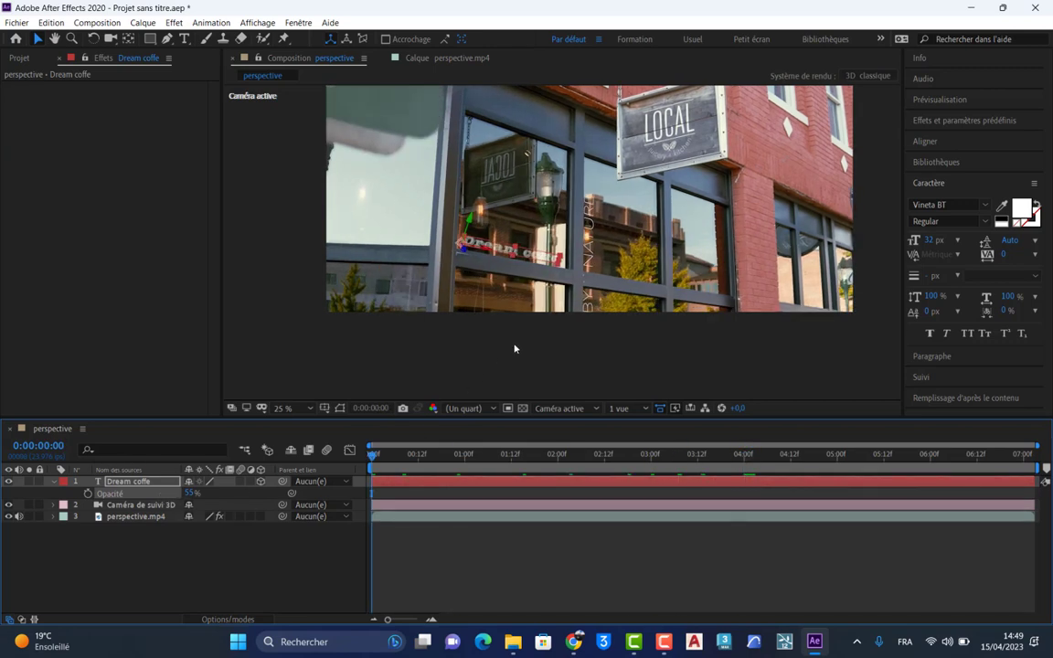
pyautogui.press('space')
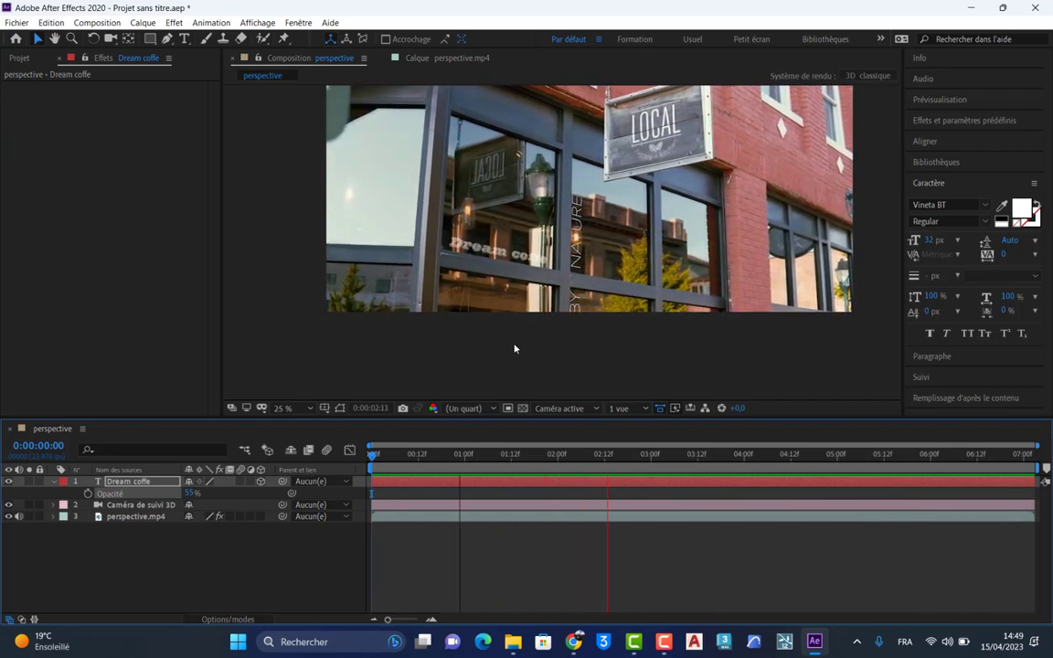
pyautogui.press('space')
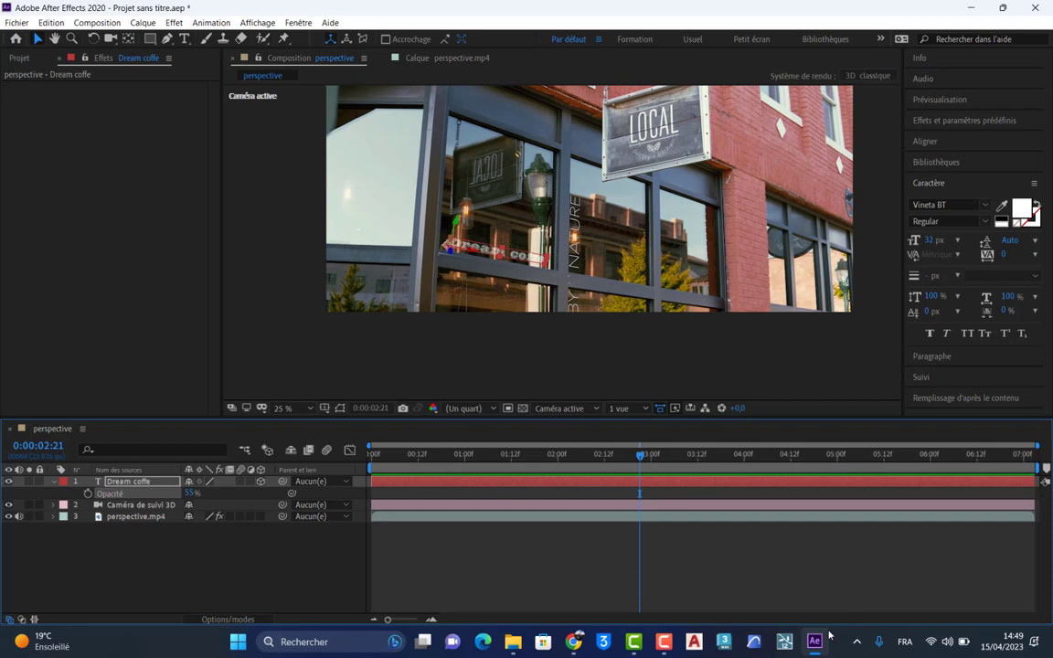
pyautogui.click(784, 641)
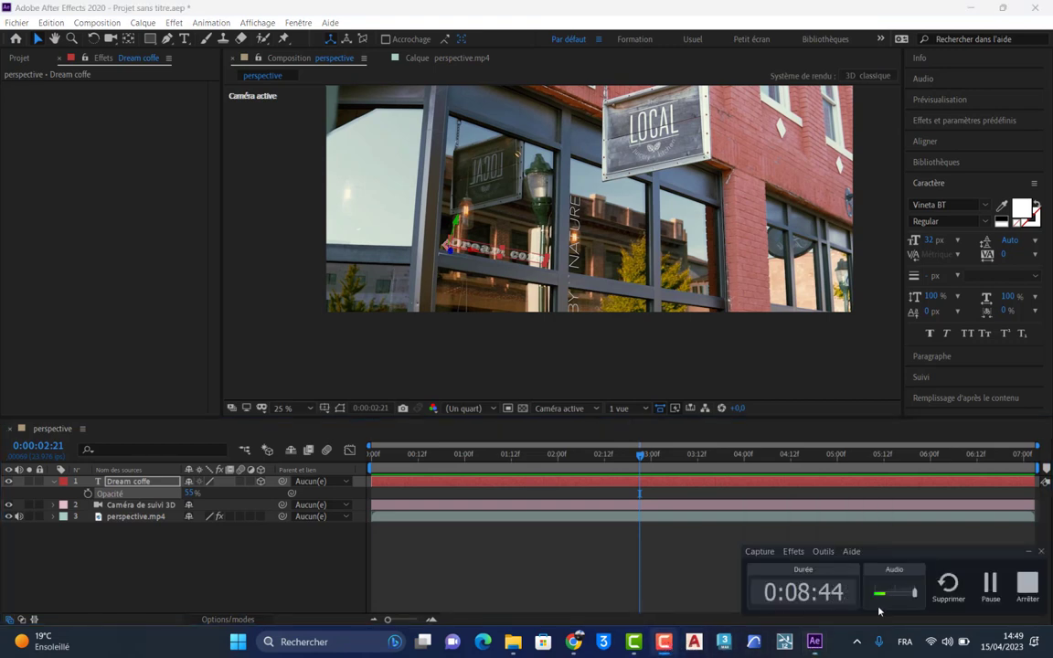